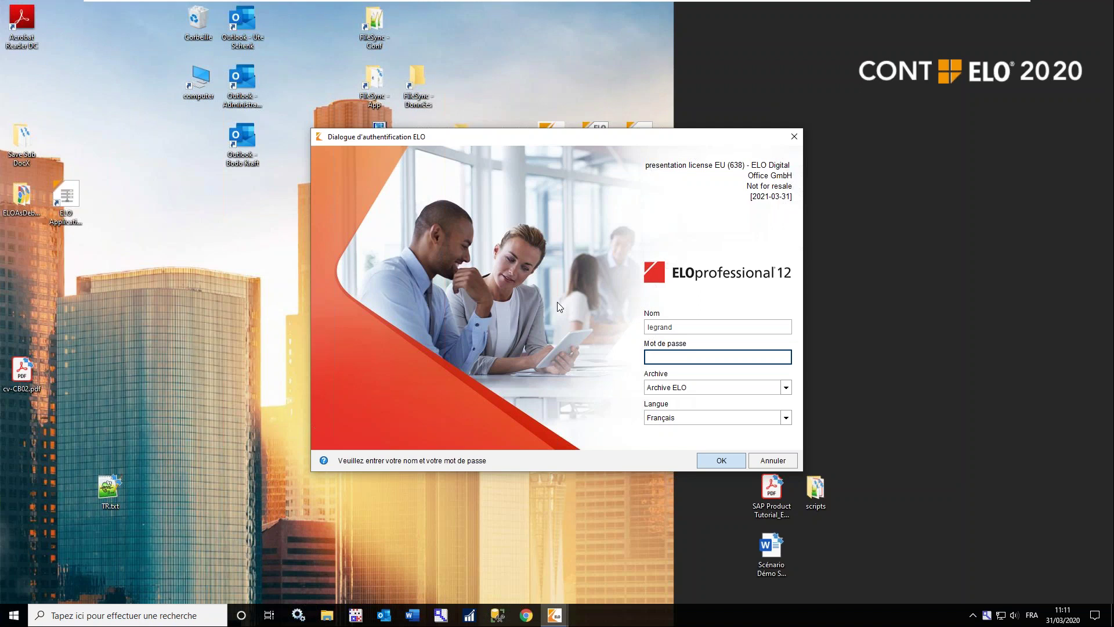
# Log in to Archive ELO with the account password
pyautogui.write('elo')
pyautogui.press('Return')
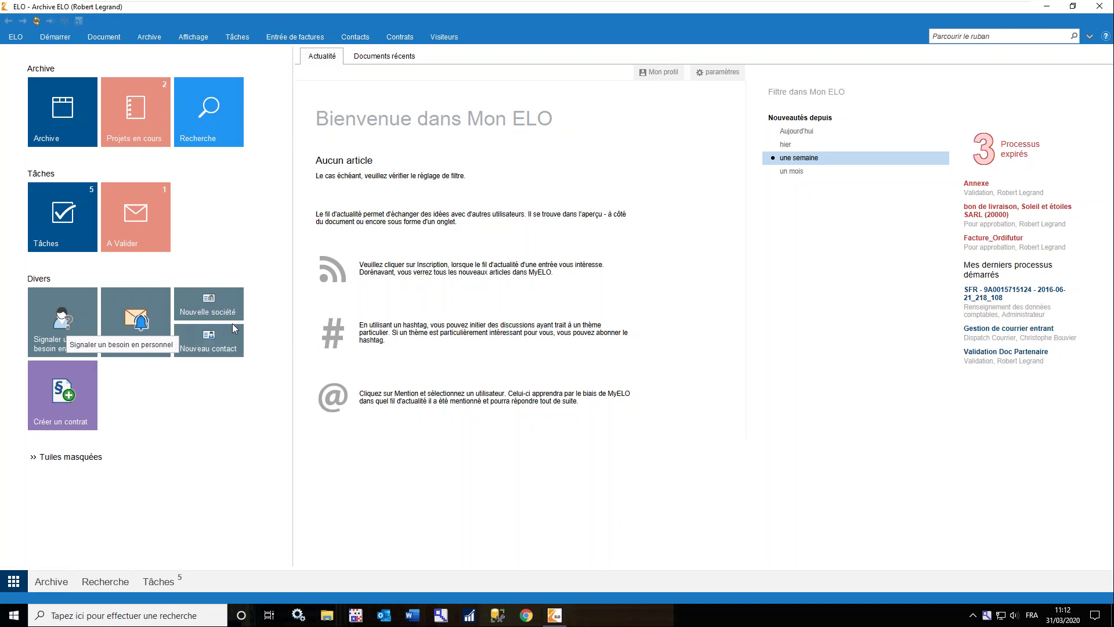
# In the Projets en cours folder, start adding a standard register via Archive > Structure
pyautogui.click(144, 135)
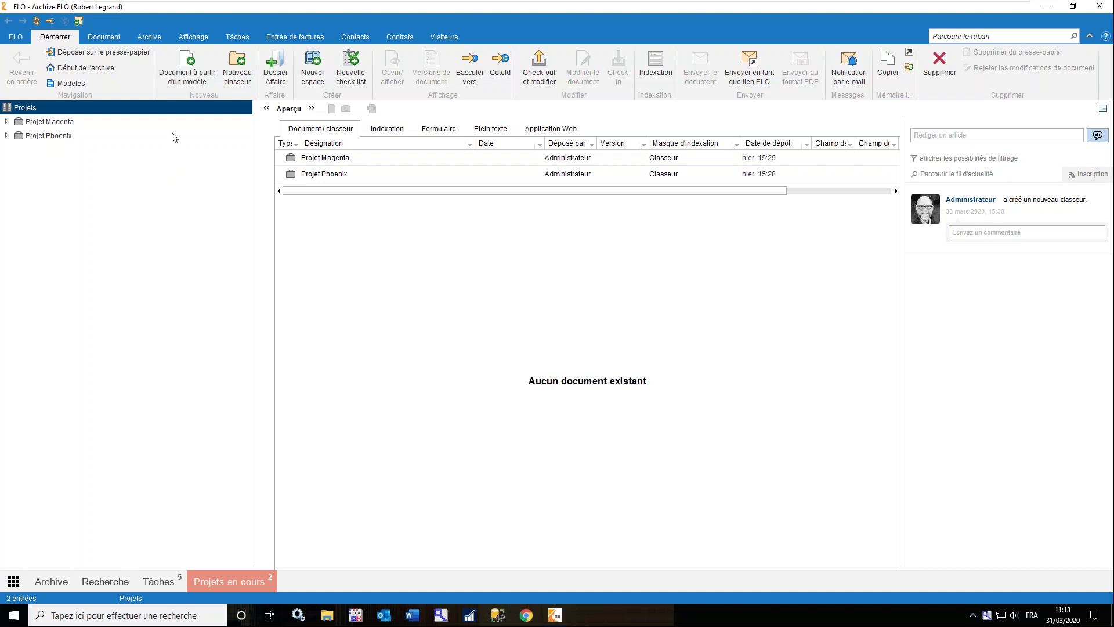
pyautogui.click(150, 40)
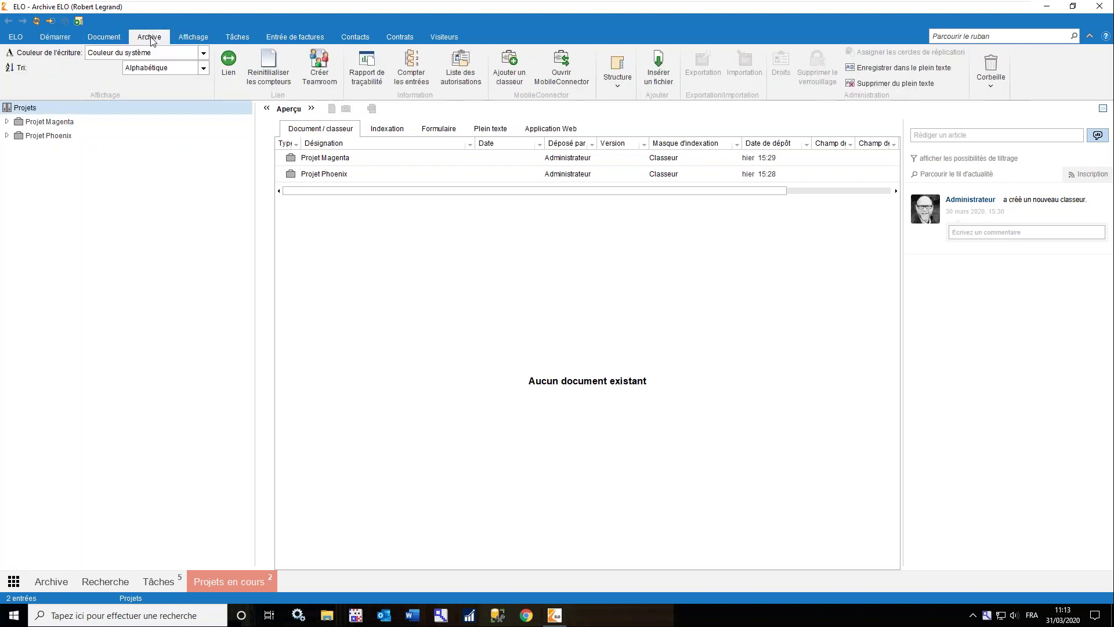
pyautogui.click(620, 91)
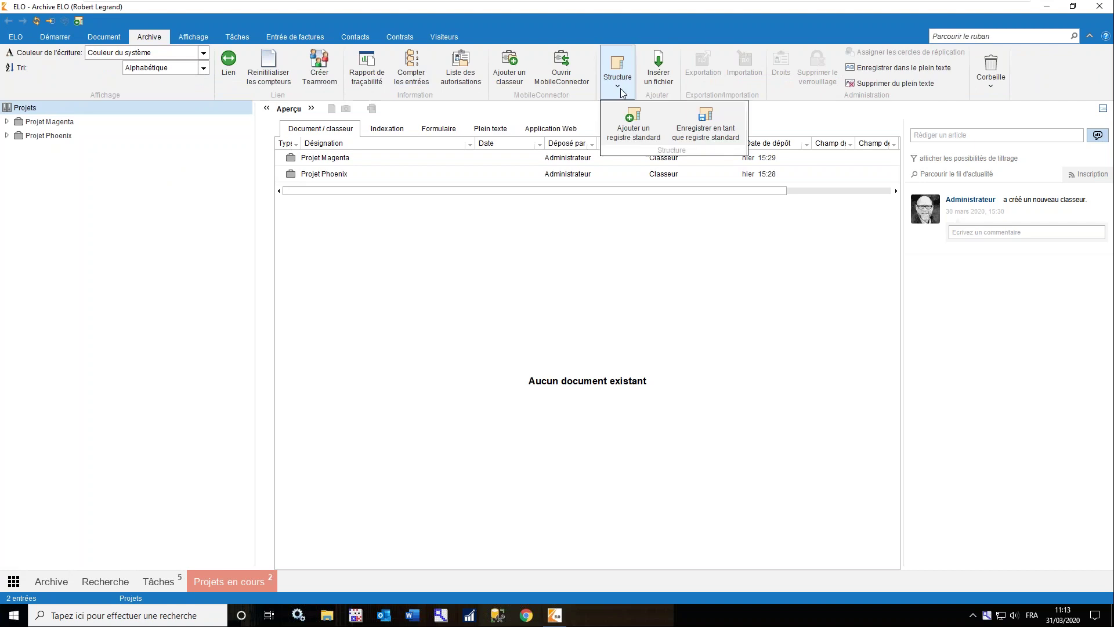
pyautogui.click(636, 126)
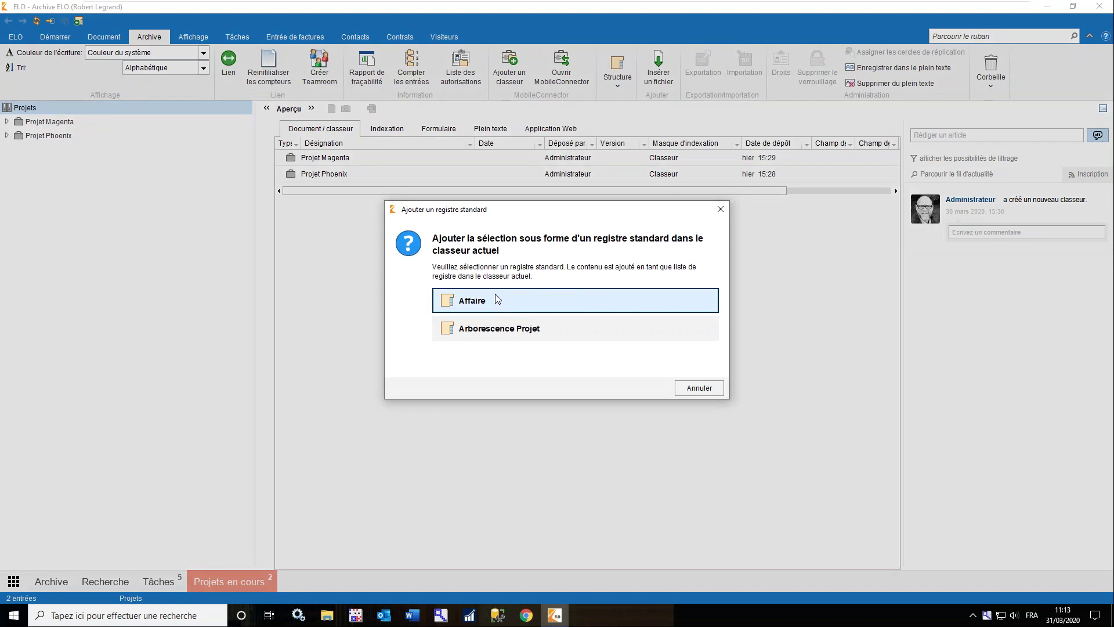
# Insert the Arborescence Projet register and rename Nouveau Projet to 'Projet Webinaire'
pyautogui.click(507, 336)
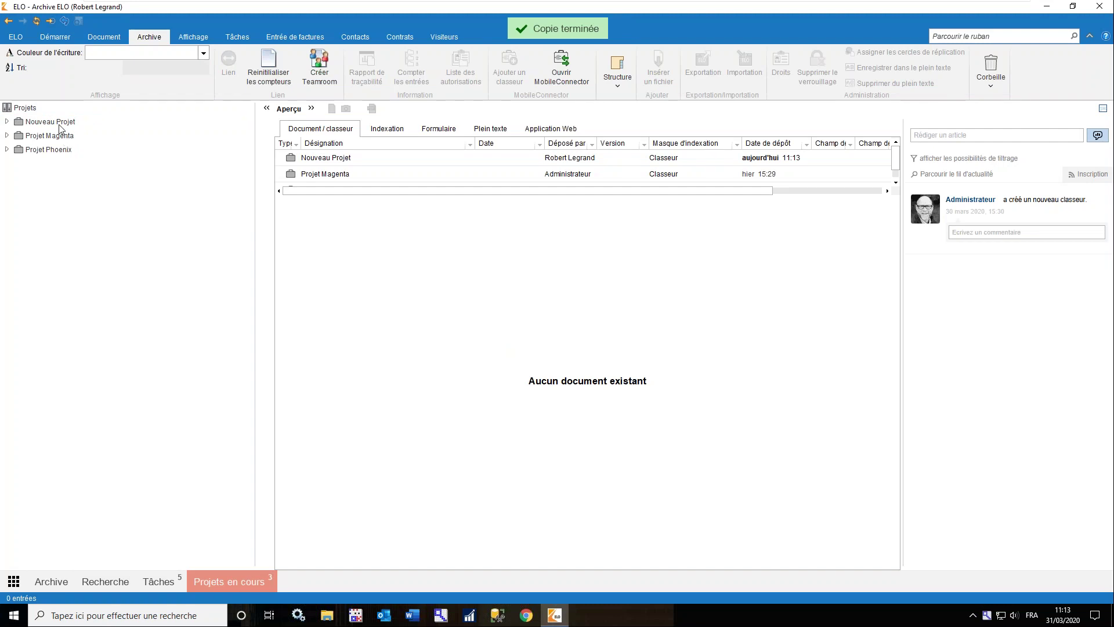
pyautogui.click(60, 125)
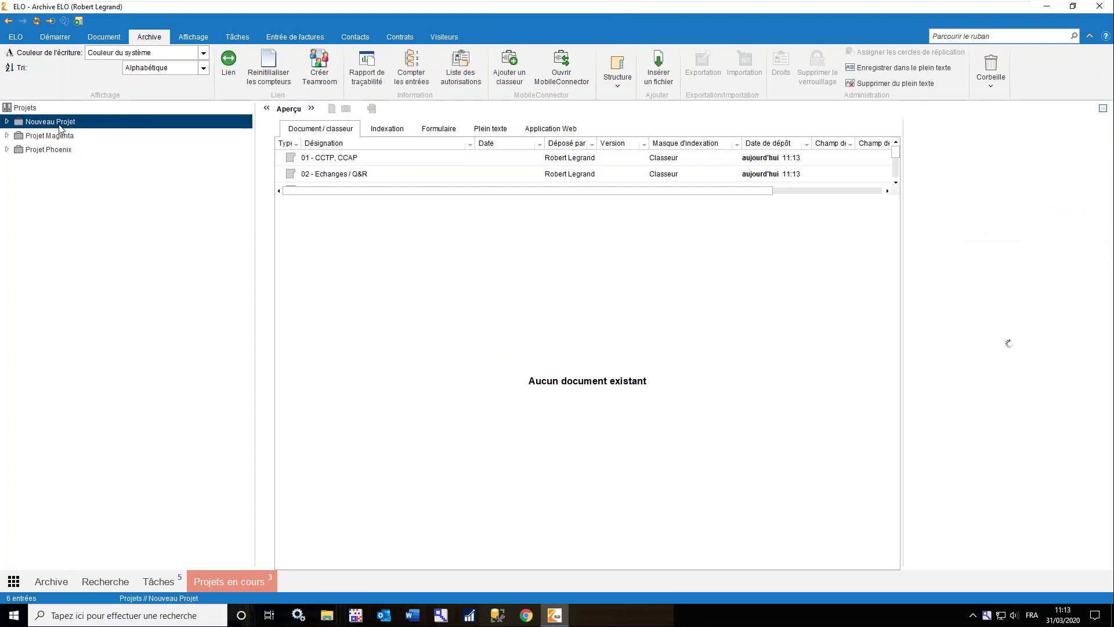
pyautogui.press('F2')
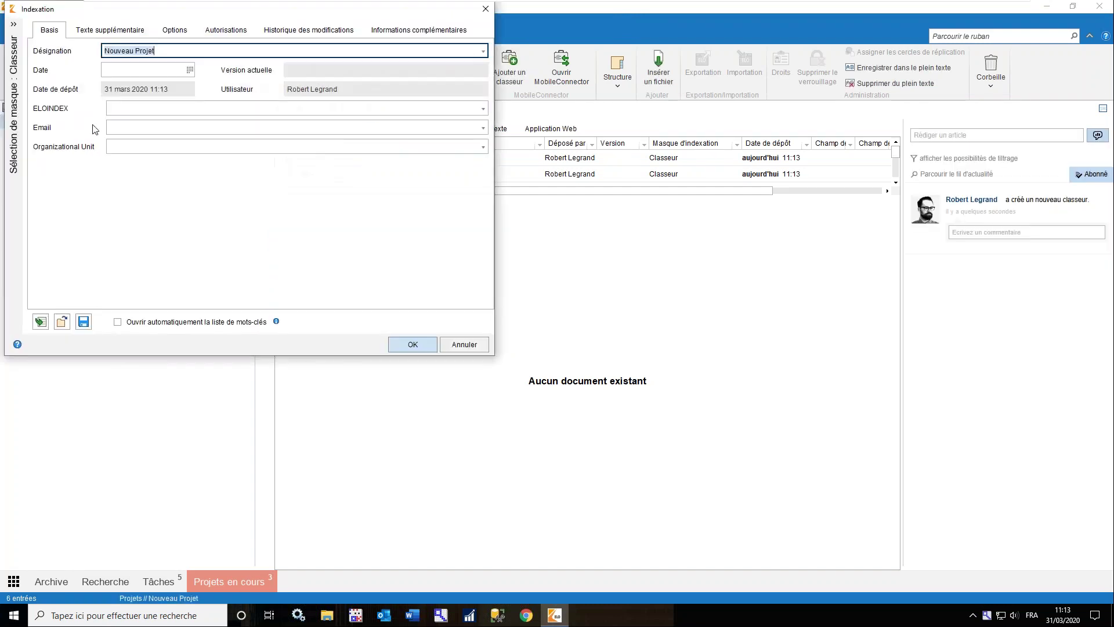
pyautogui.write('Projet Webinaire')
pyautogui.click(399, 347)
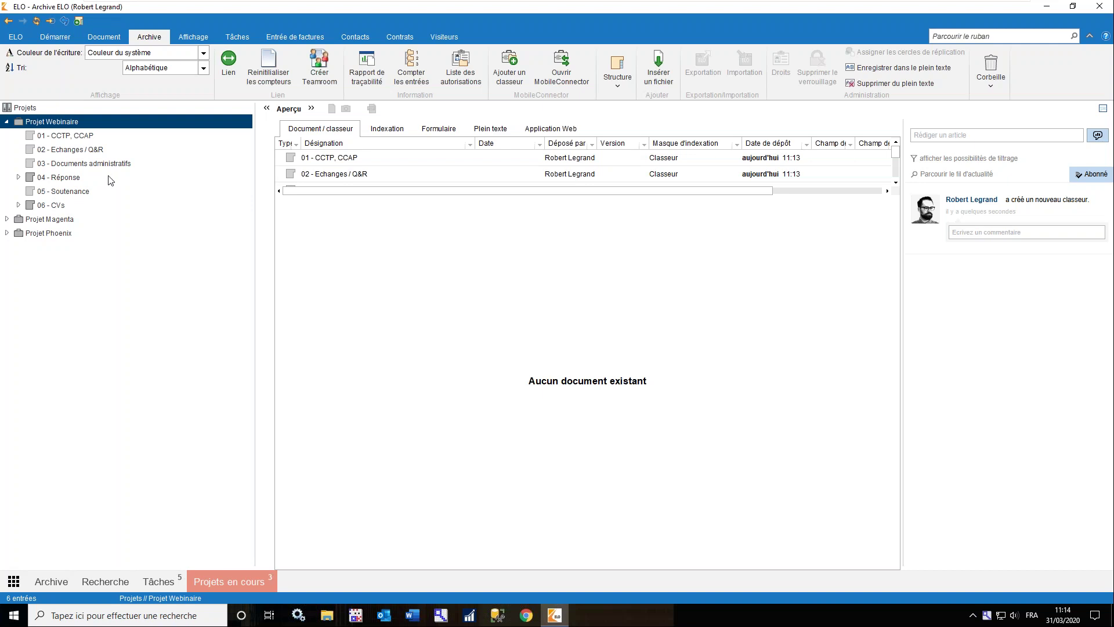
# Expand 04 - Réponse and preview the Modèle Réponse document in full
pyautogui.click(68, 178)
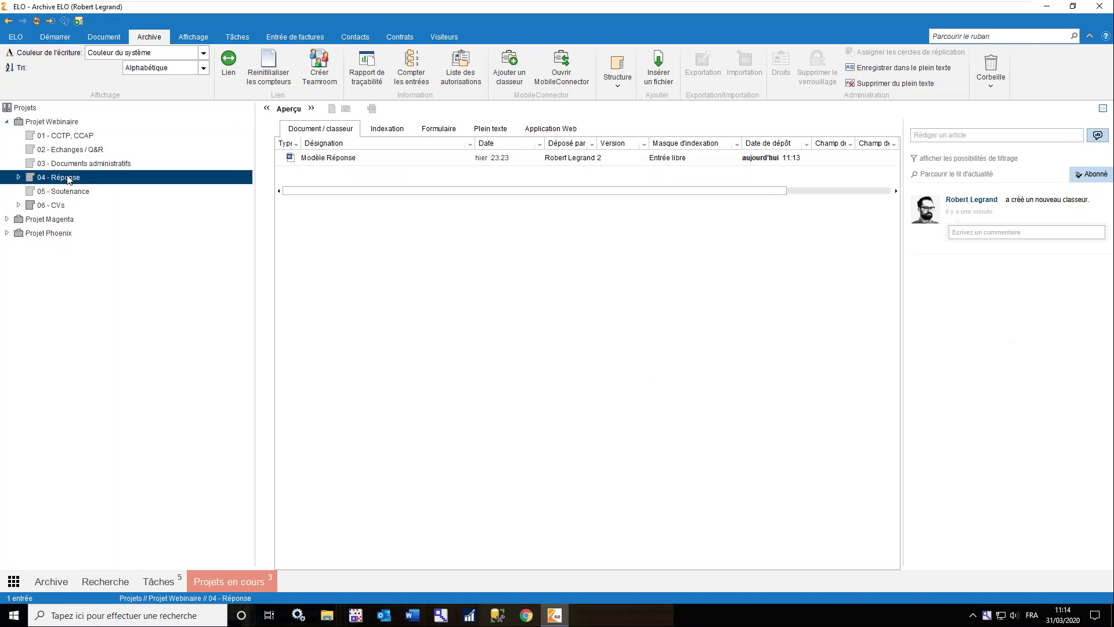
pyautogui.doubleClick(68, 178)
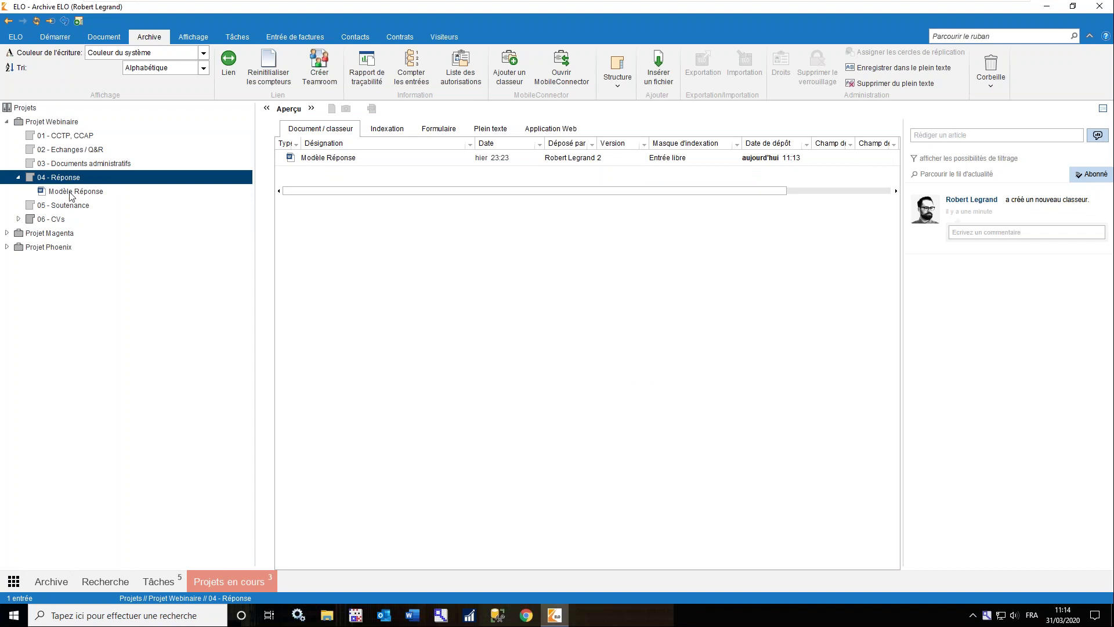
pyautogui.click(70, 193)
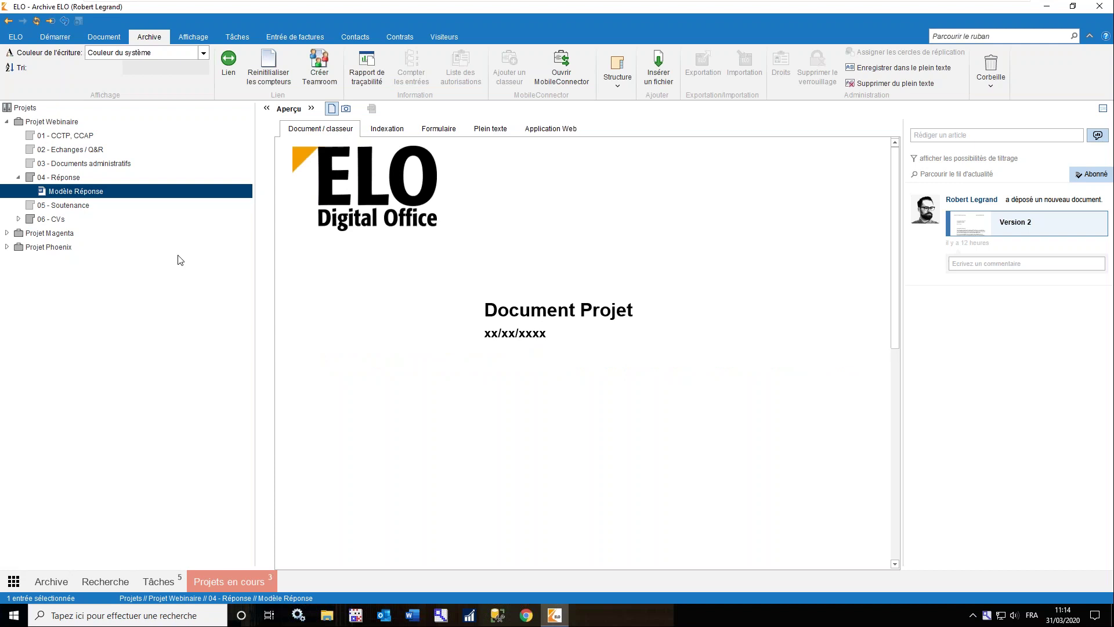
pyautogui.click(347, 109)
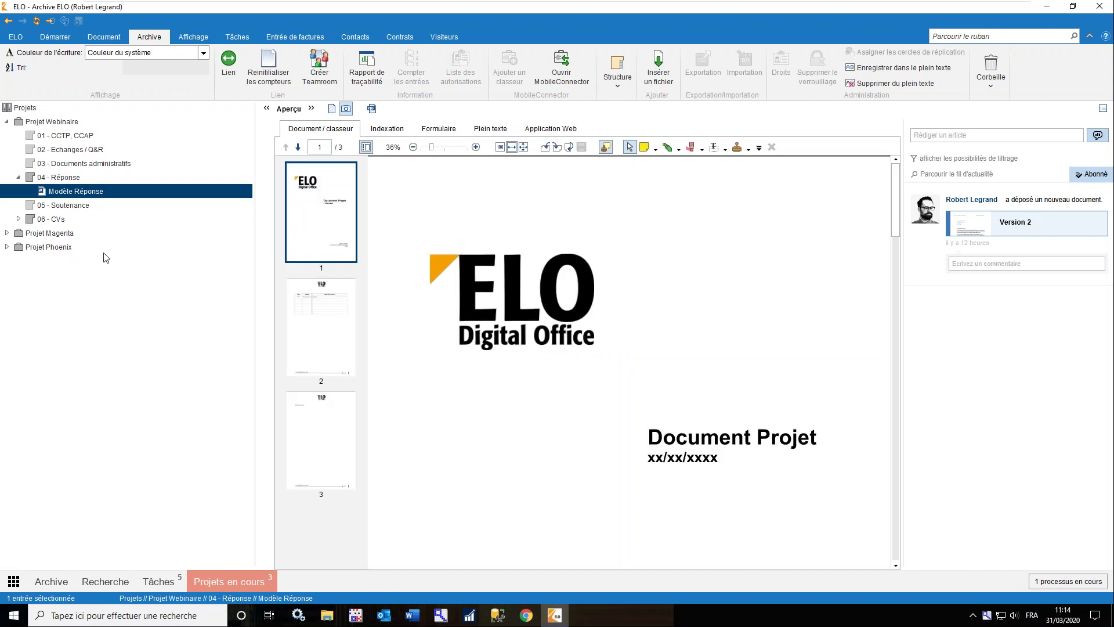
# Expand 06 - CVs, preview cv_CB and cv_VL, then reselect Projet Webinaire
pyautogui.click(19, 220)
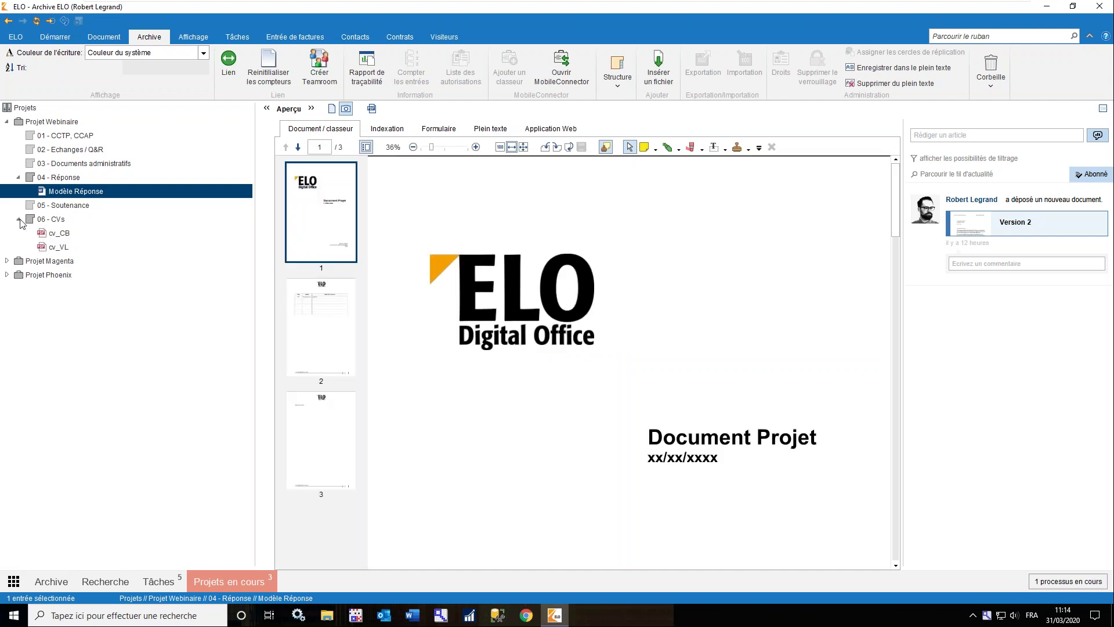
pyautogui.click(62, 234)
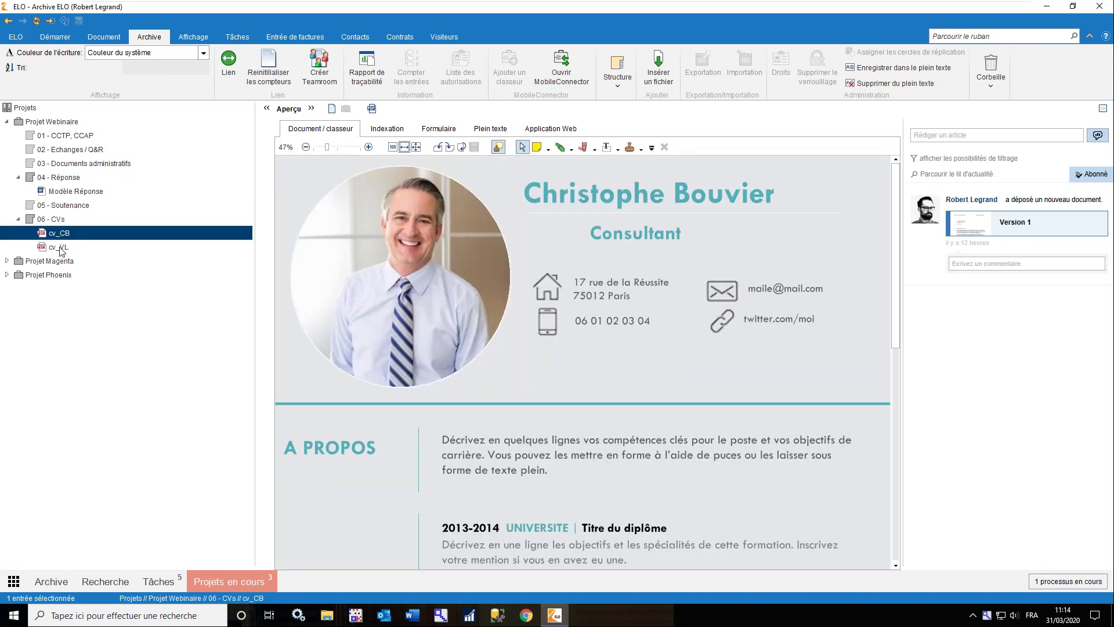
pyautogui.click(60, 249)
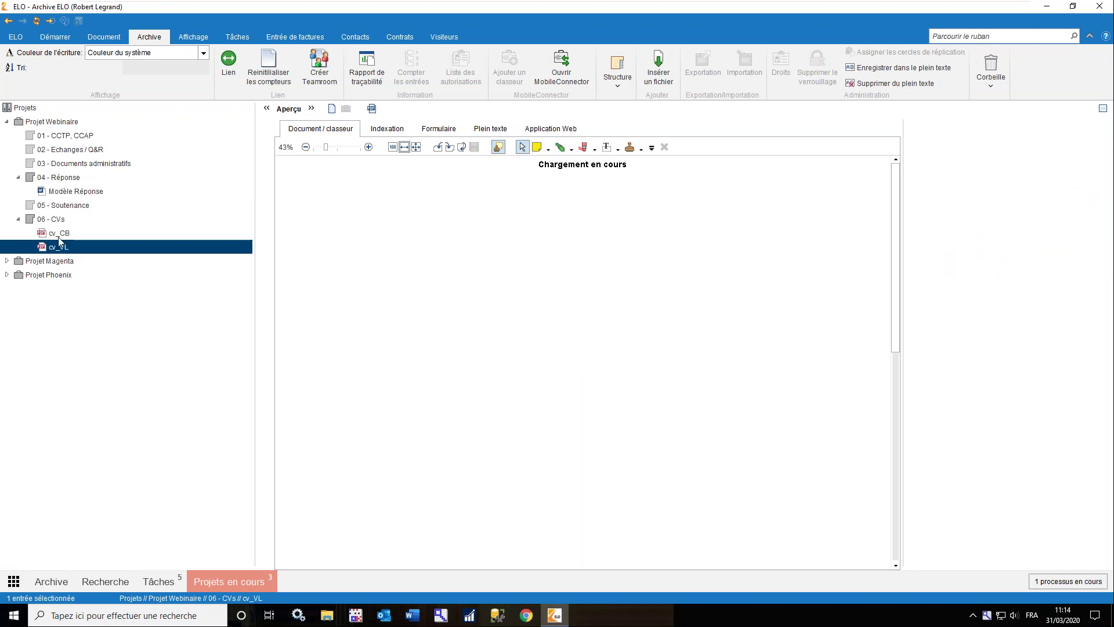
pyautogui.click(60, 235)
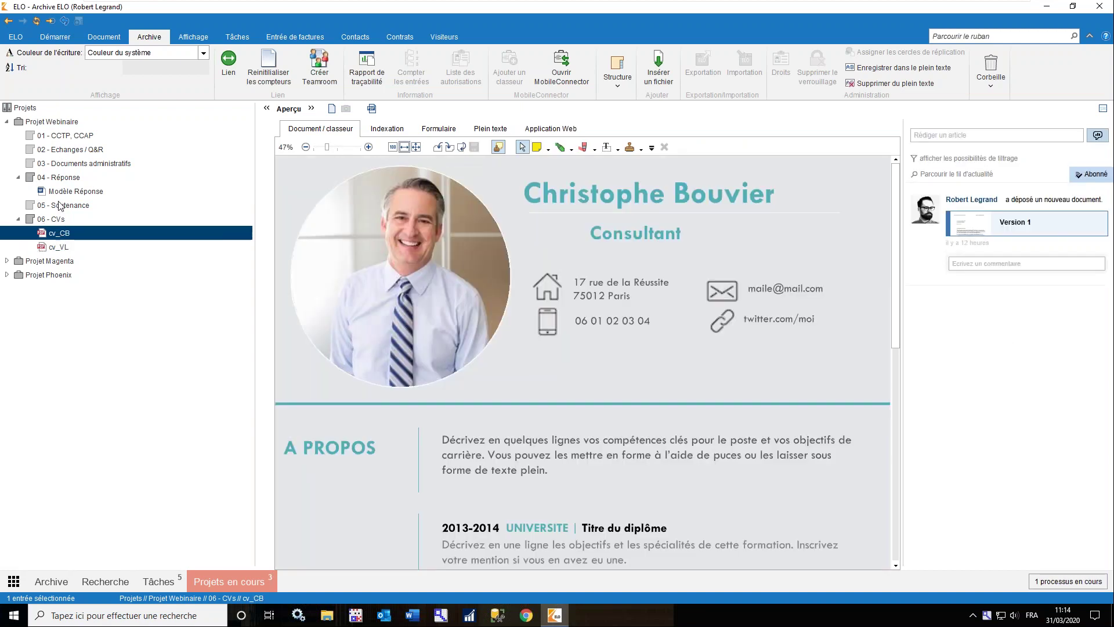
pyautogui.click(46, 123)
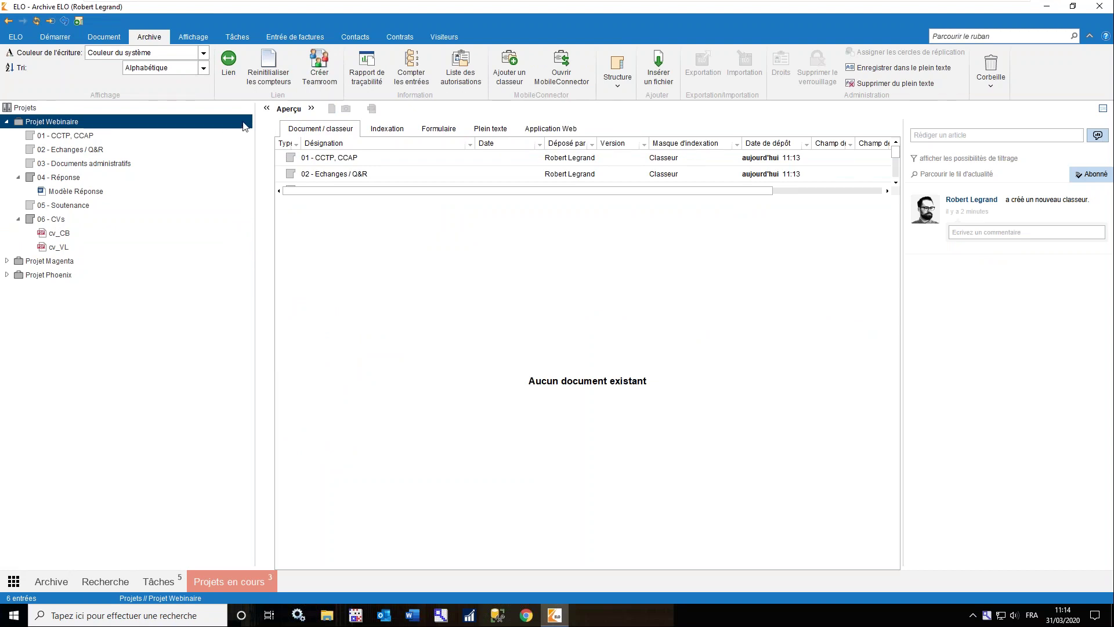
# Create a Teamroom named Projet Webinaire from the folder and dismiss the creation report
pyautogui.click(315, 85)
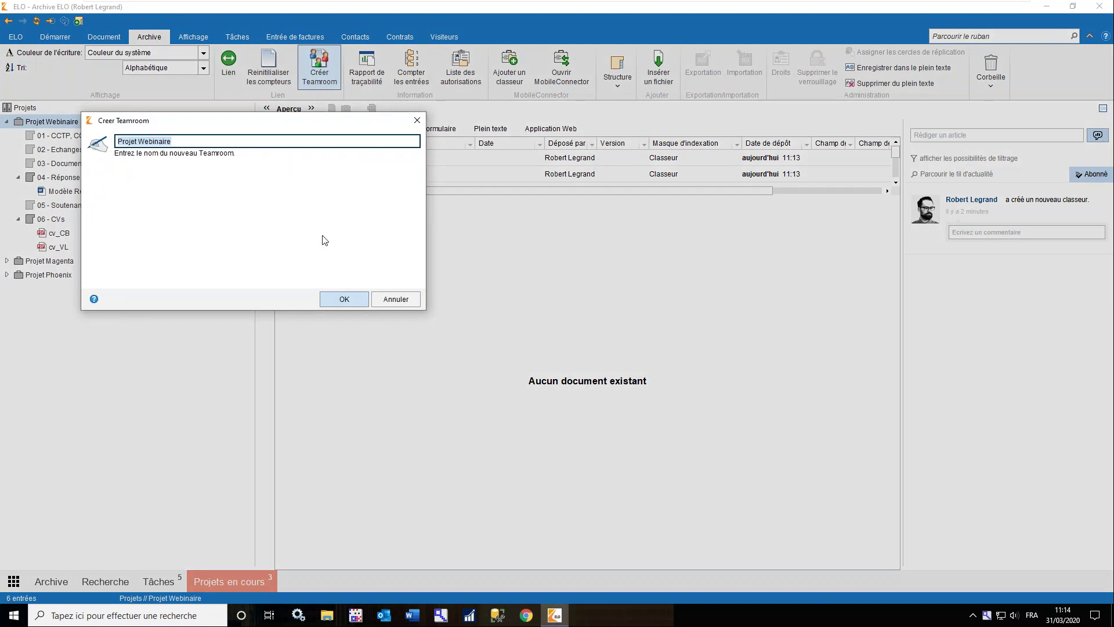
pyautogui.click(350, 301)
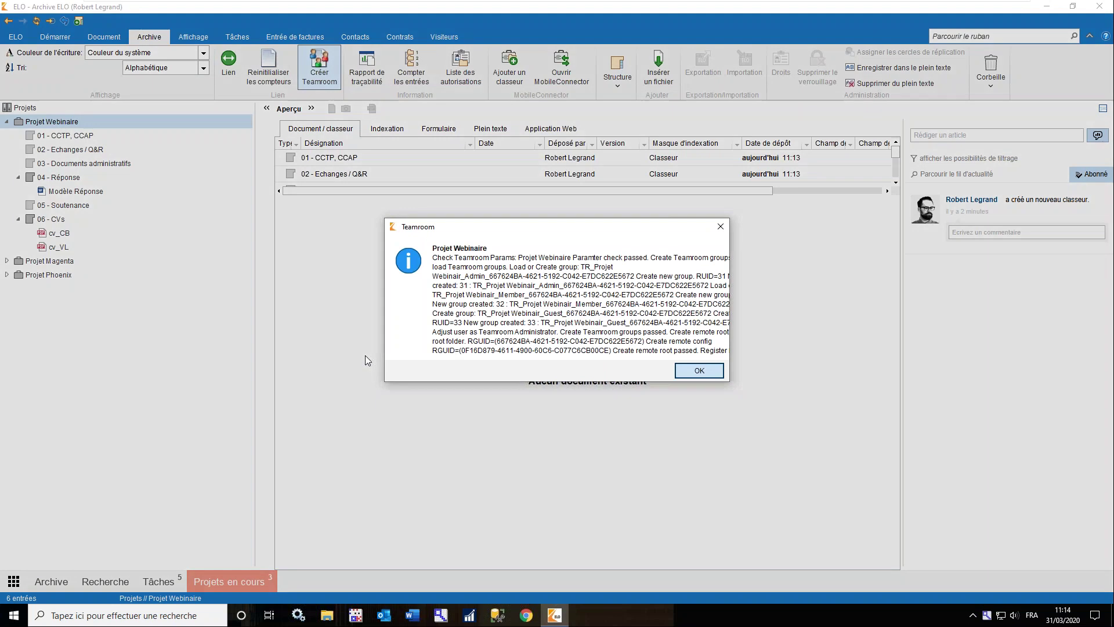
pyautogui.click(698, 374)
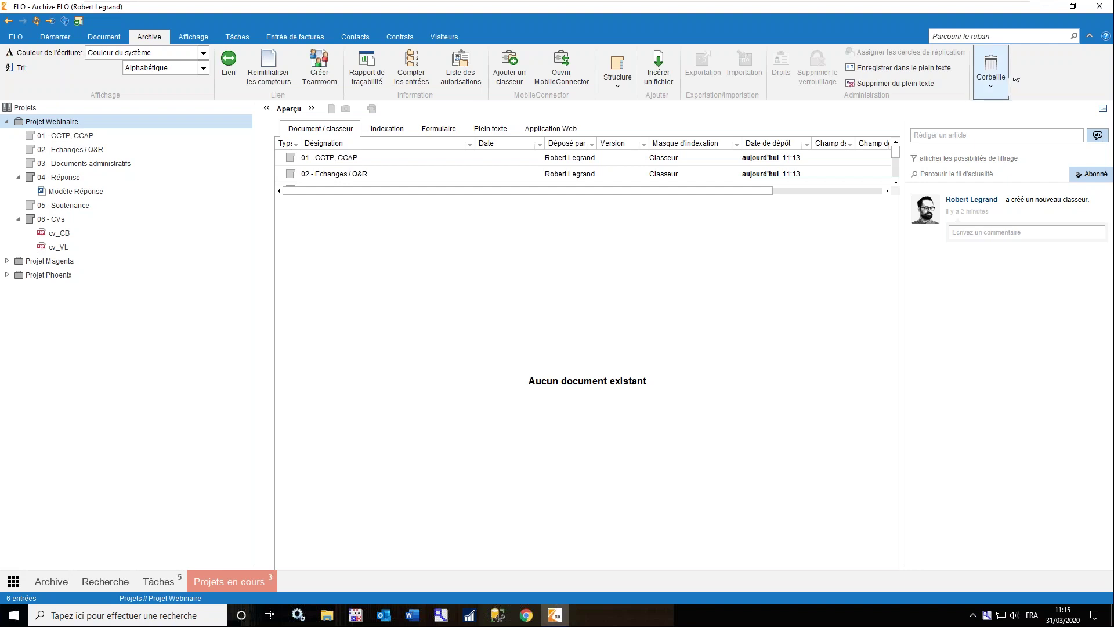
# Open ELO Teamroom in the browser and sign in with the saved login
pyautogui.click(1045, 10)
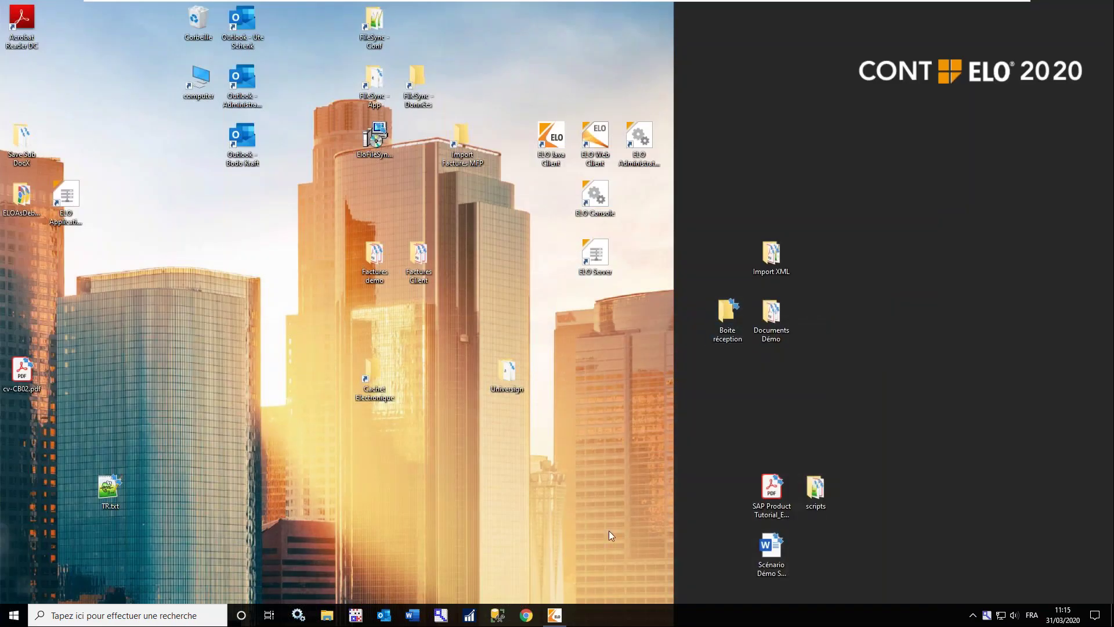
pyautogui.click(527, 615)
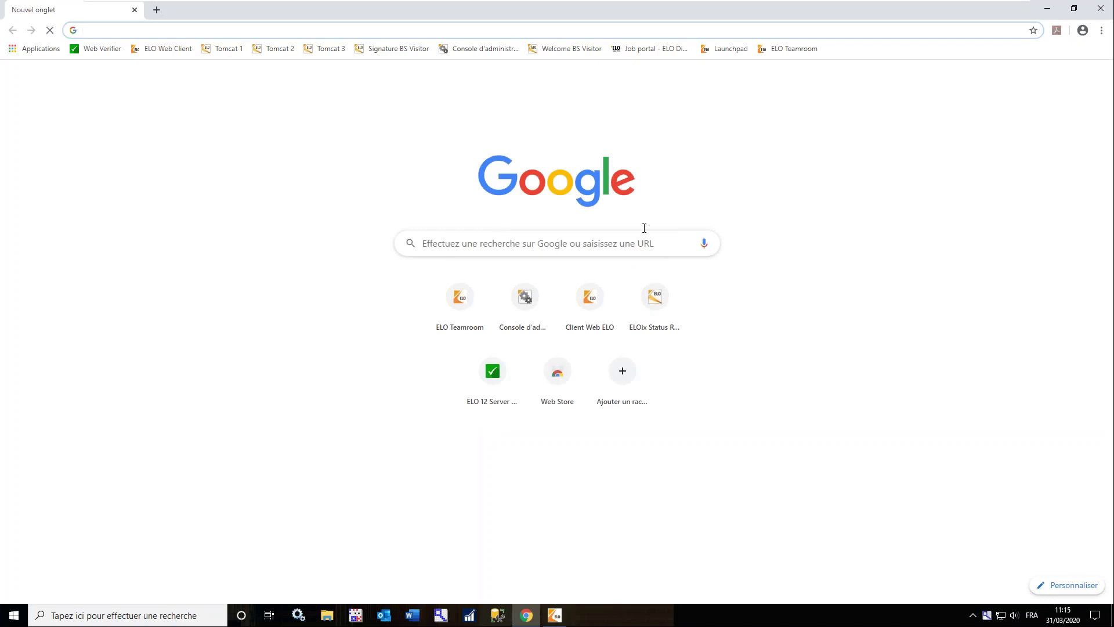
pyautogui.click(781, 52)
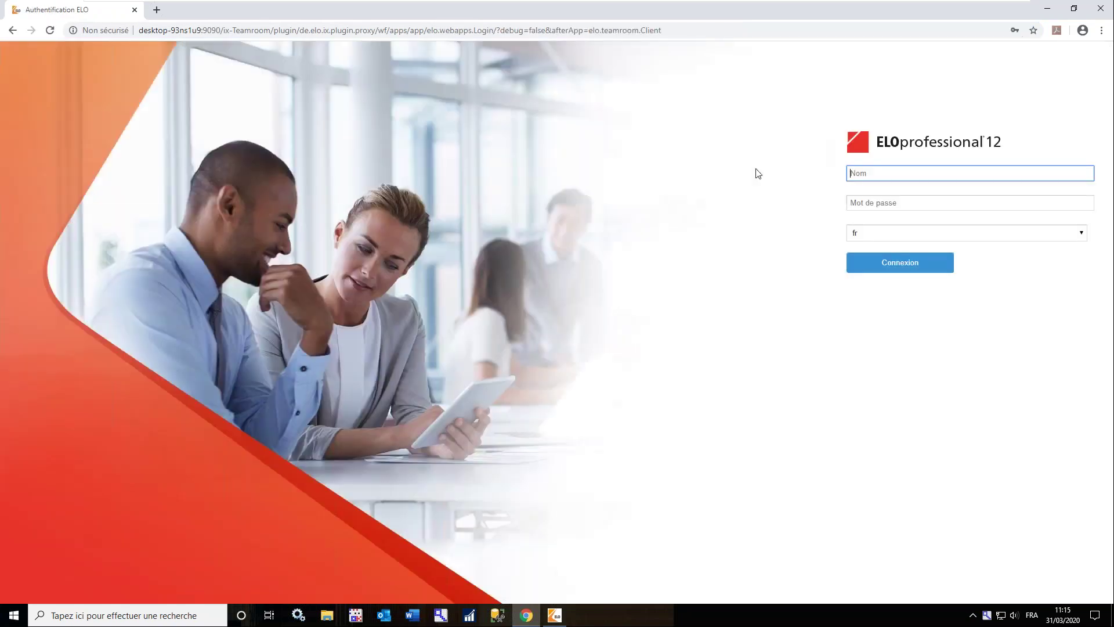
pyautogui.write('legr')
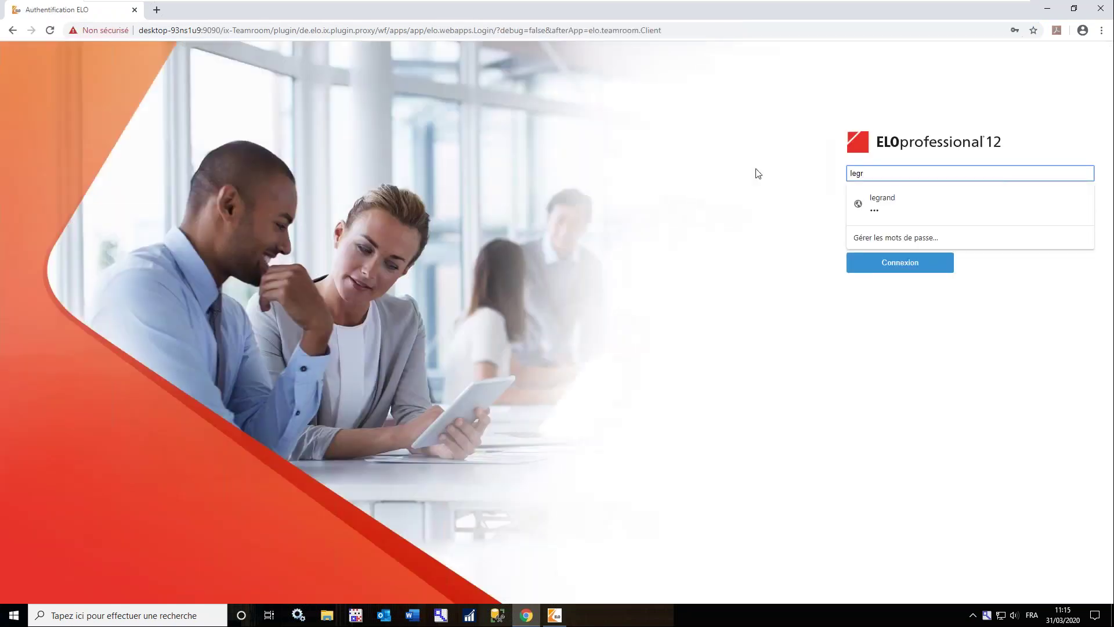
pyautogui.press('Down')
pyautogui.press('Return')
pyautogui.click(884, 268)
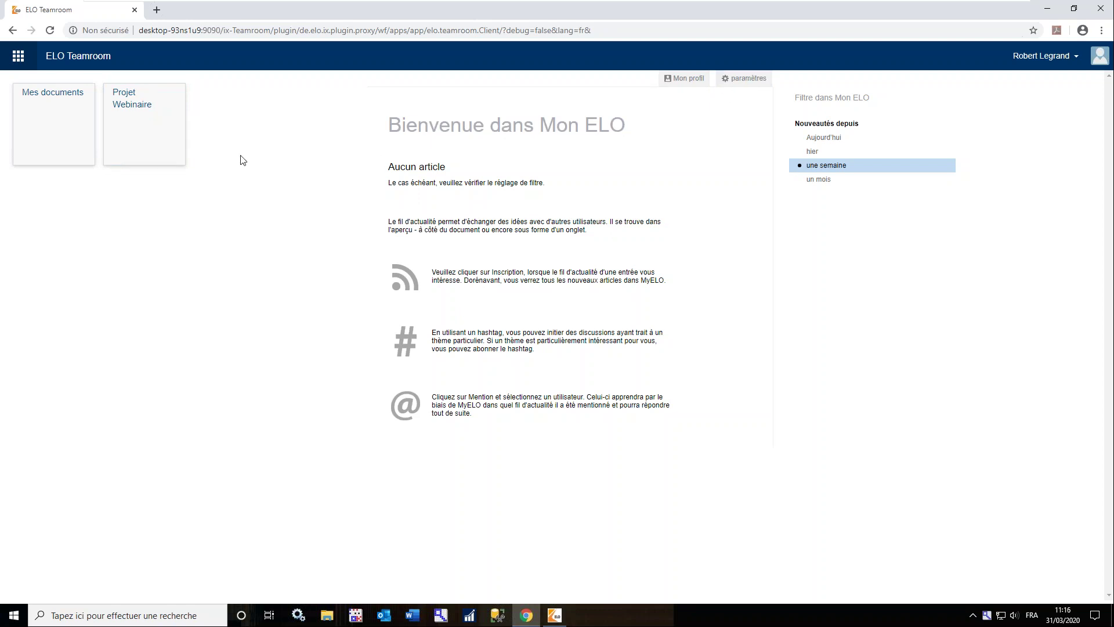
# Open the Projet Webinaire teamroom's Membres page
pyautogui.click(155, 133)
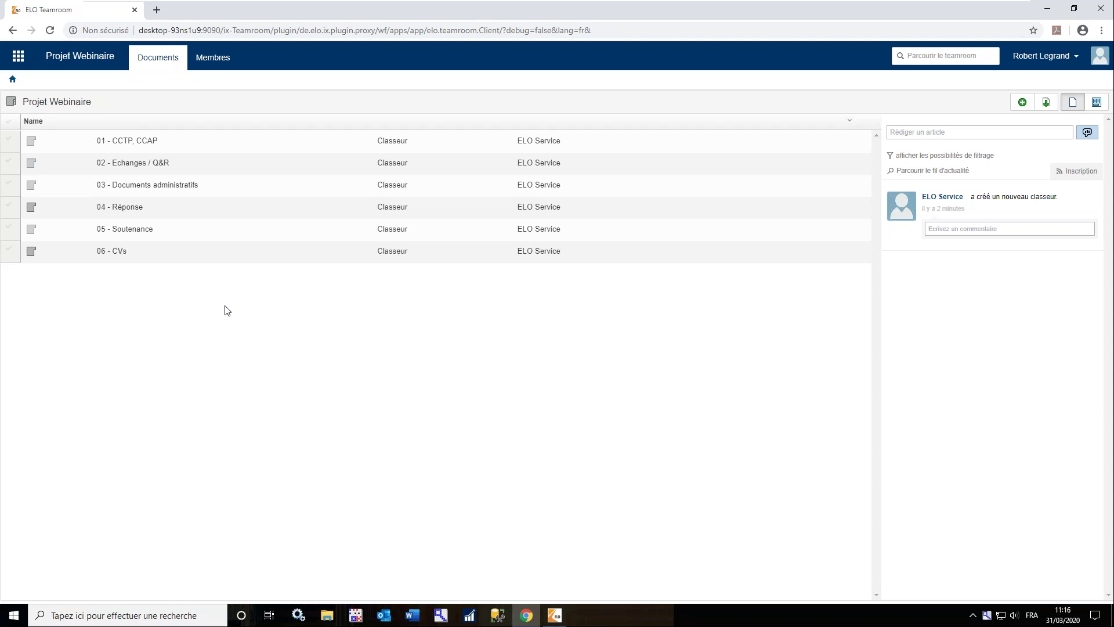
pyautogui.click(214, 62)
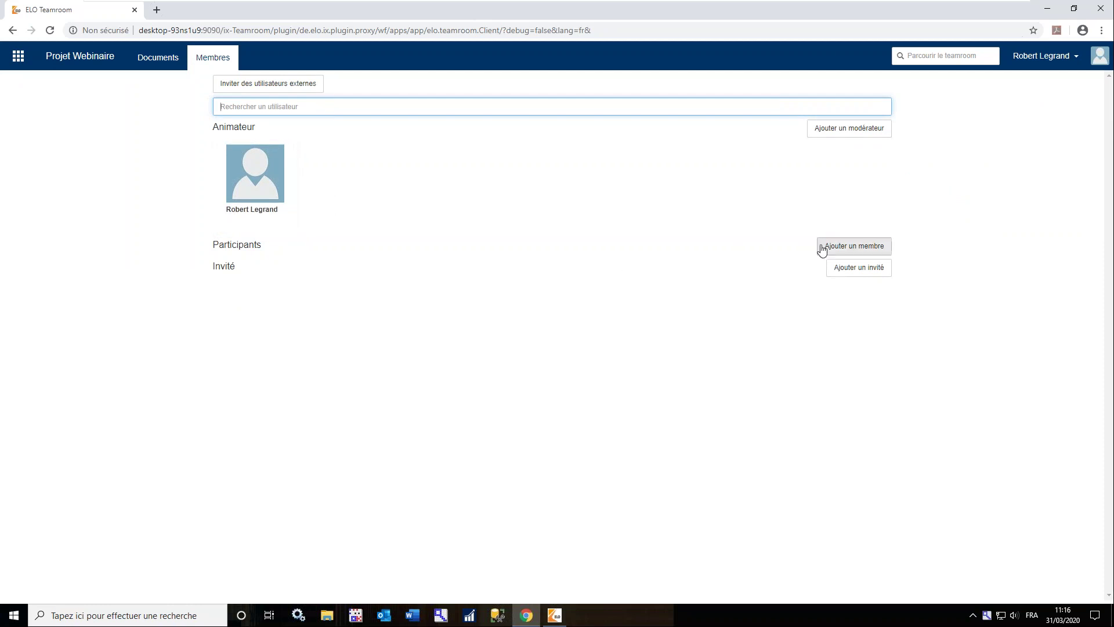
# Add two internal colleagues, found by name search, as Projet Webinaire participants
pyautogui.click(842, 249)
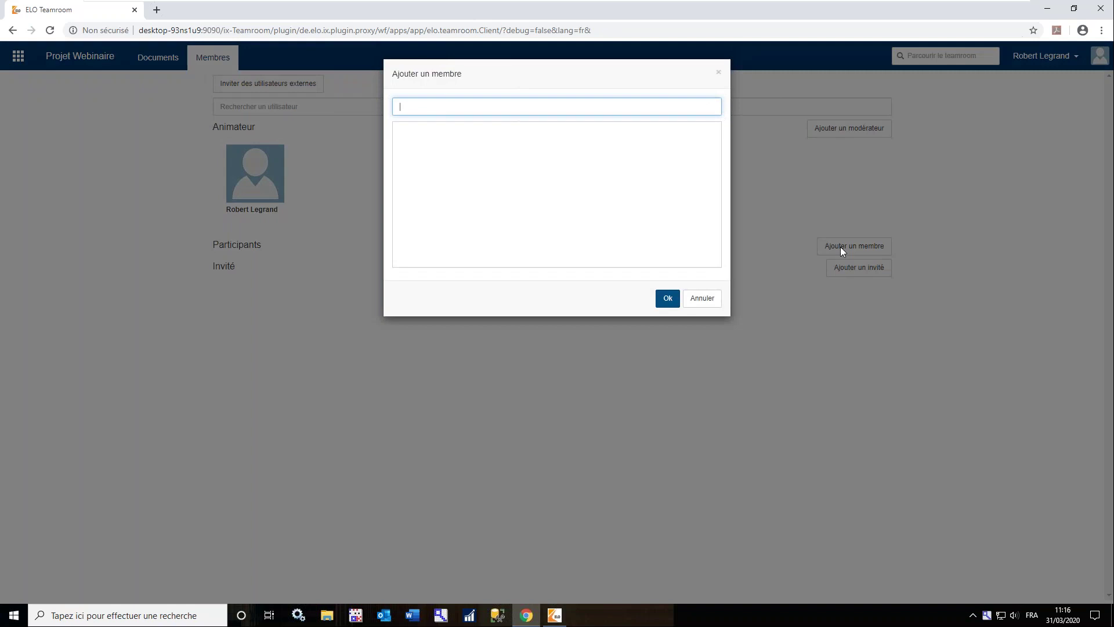
pyautogui.write('chr')
pyautogui.press('Return')
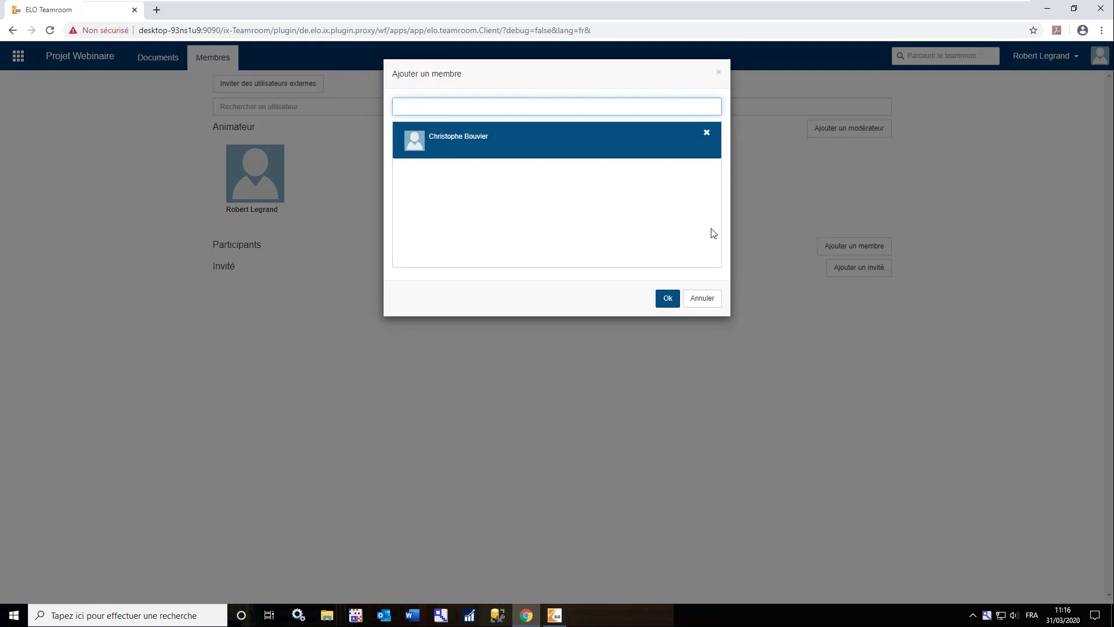
pyautogui.write('mer')
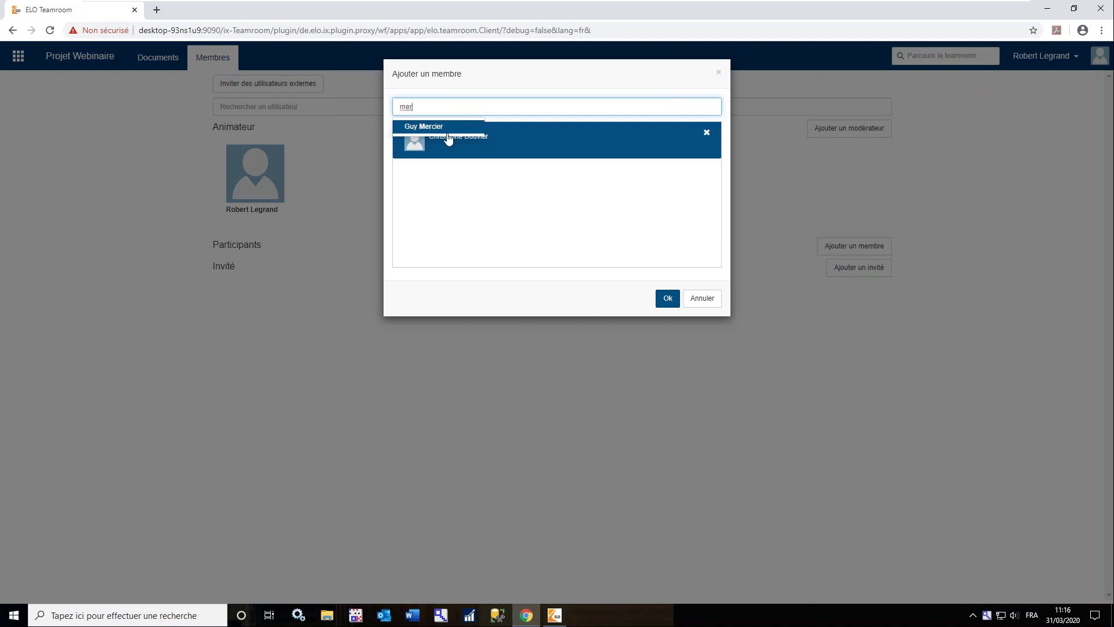
pyautogui.click(436, 126)
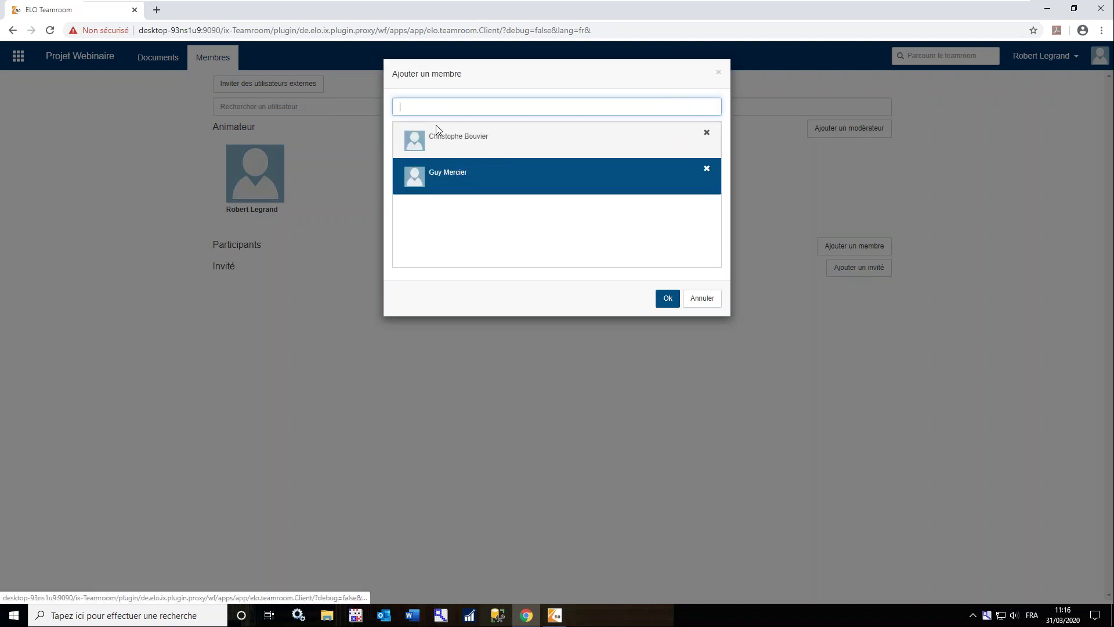
pyautogui.click(668, 300)
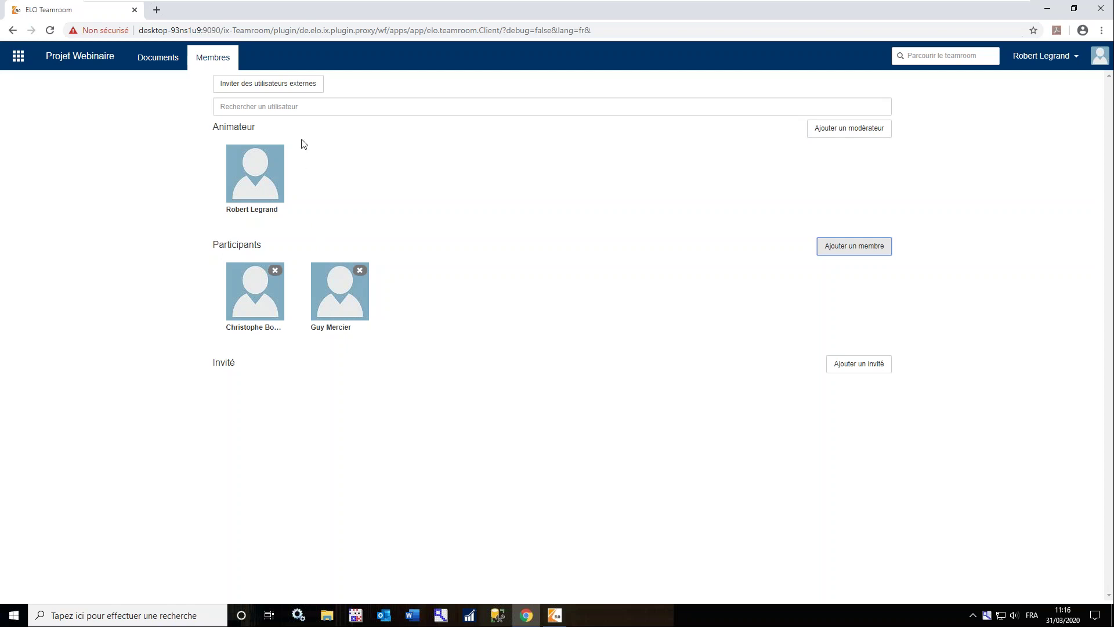
# Invite an external user by e-mail address and username with the Participants role
pyautogui.click(291, 87)
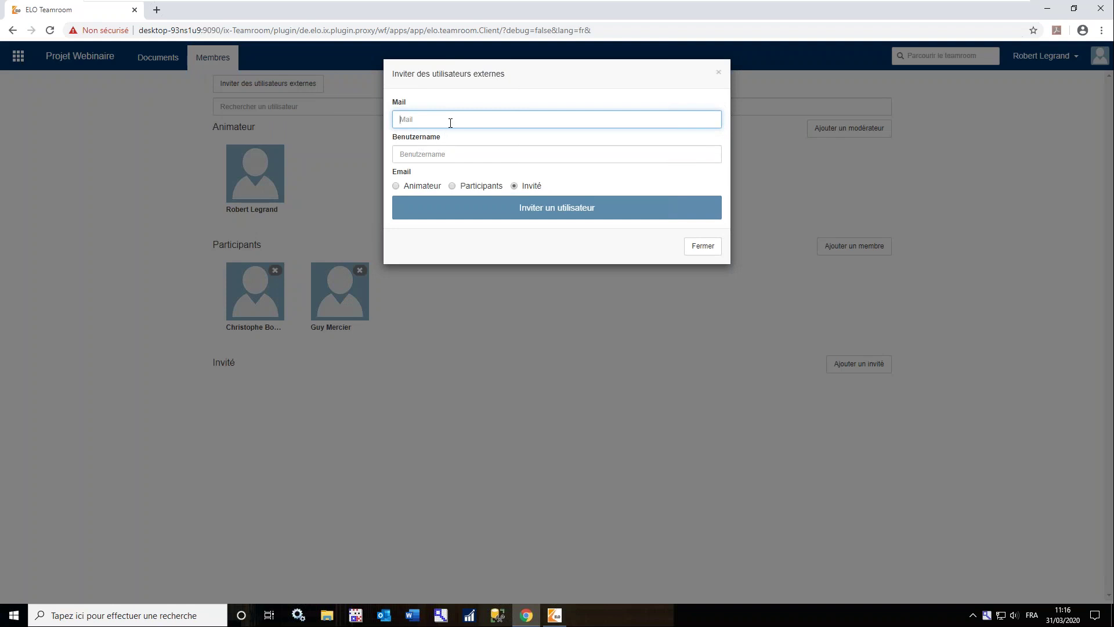
pyautogui.press('Tab')
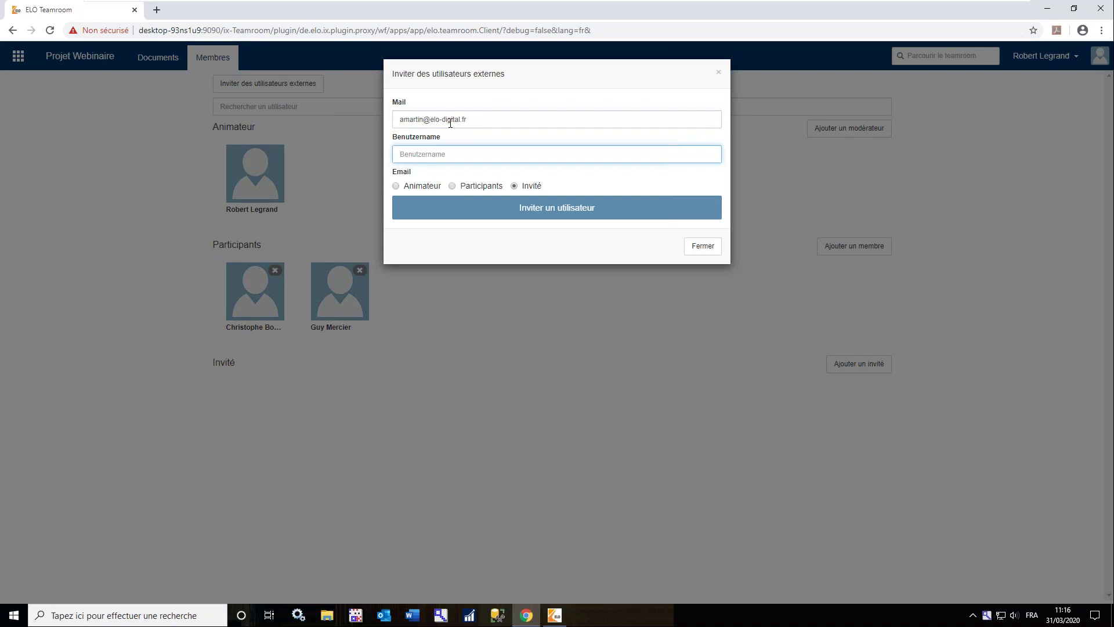
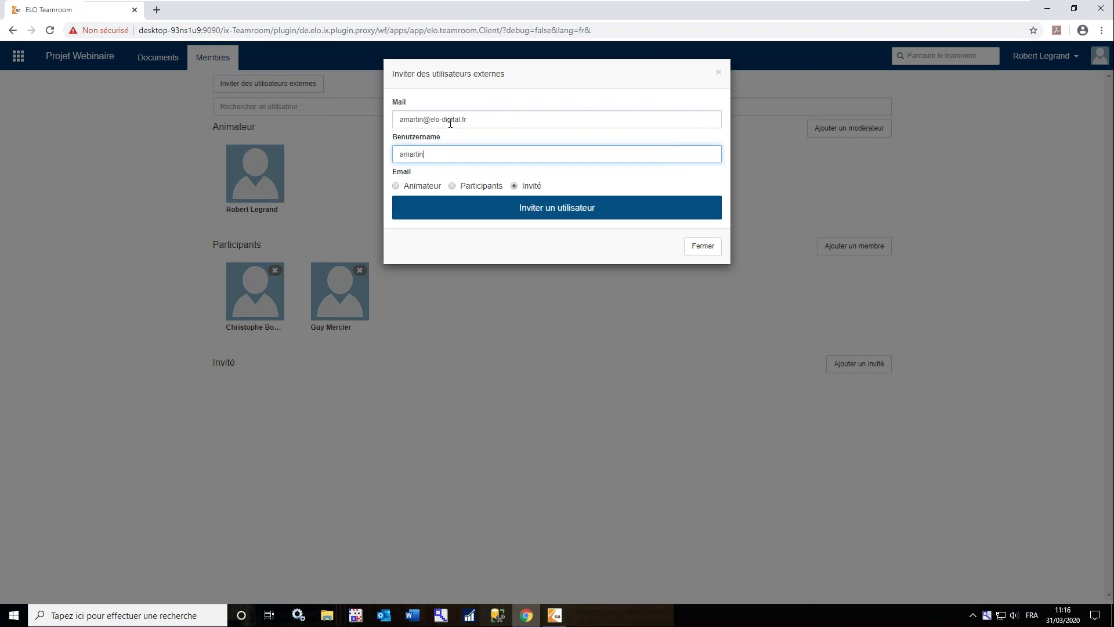
pyautogui.click(453, 185)
pyautogui.click(524, 210)
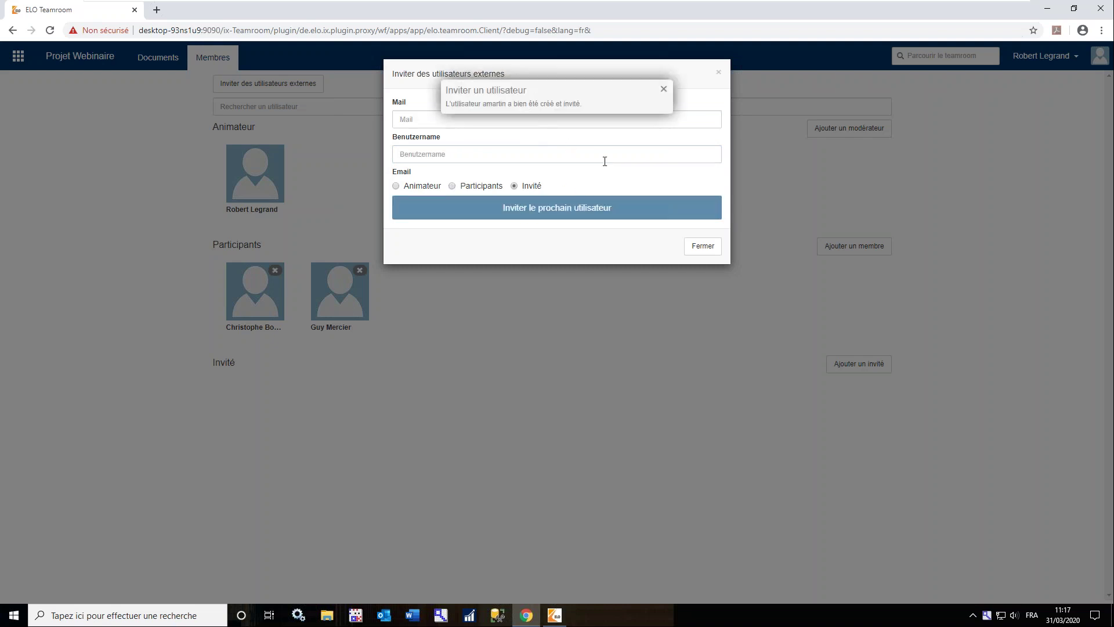
pyautogui.click(703, 247)
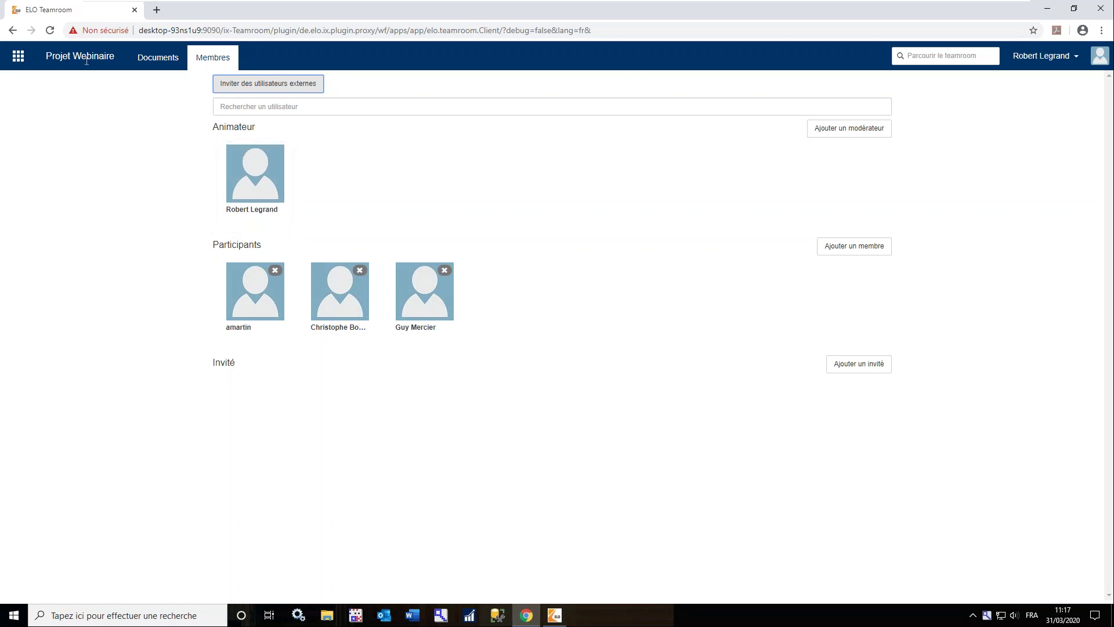
# Preview the cv_CB résumé in Projet Webinaire's 06 - CVs folder, then sign out
pyautogui.click(19, 56)
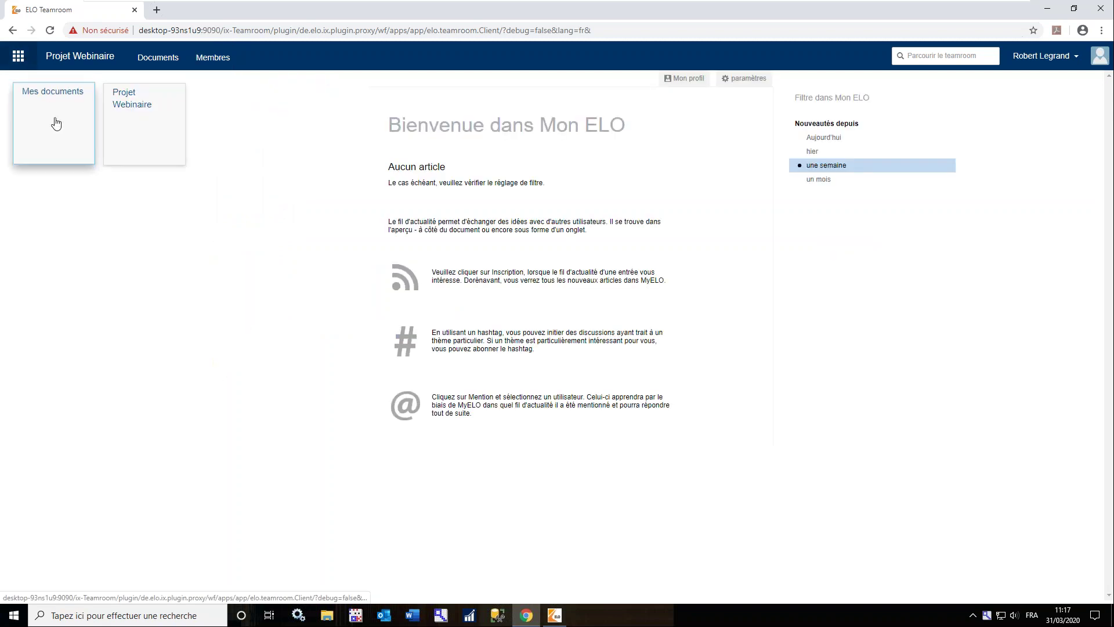
pyautogui.click(118, 121)
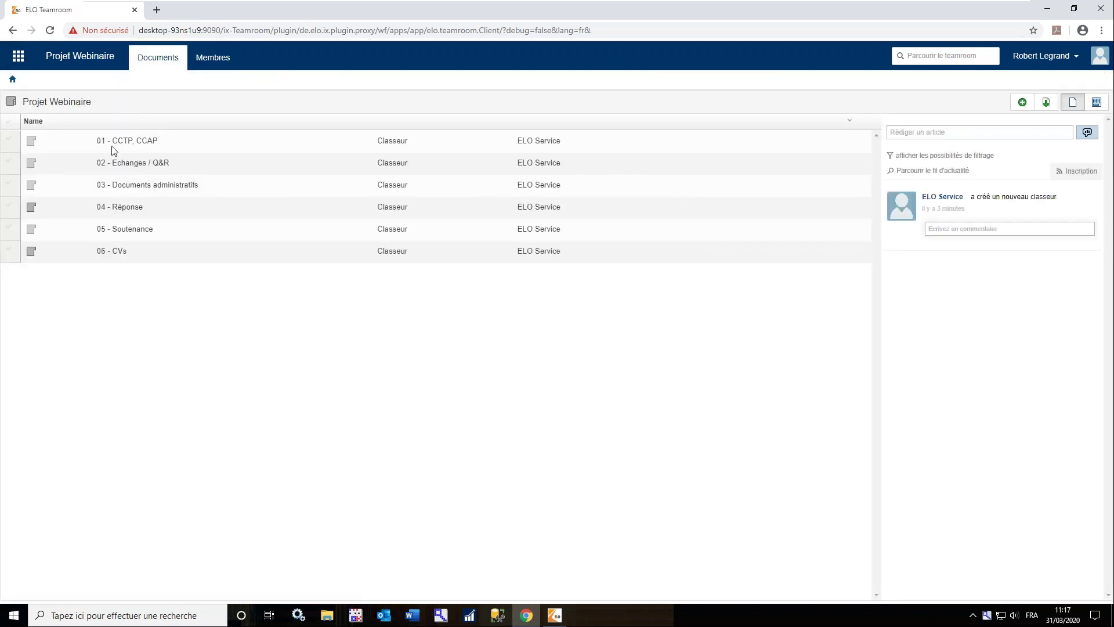
pyautogui.click(103, 254)
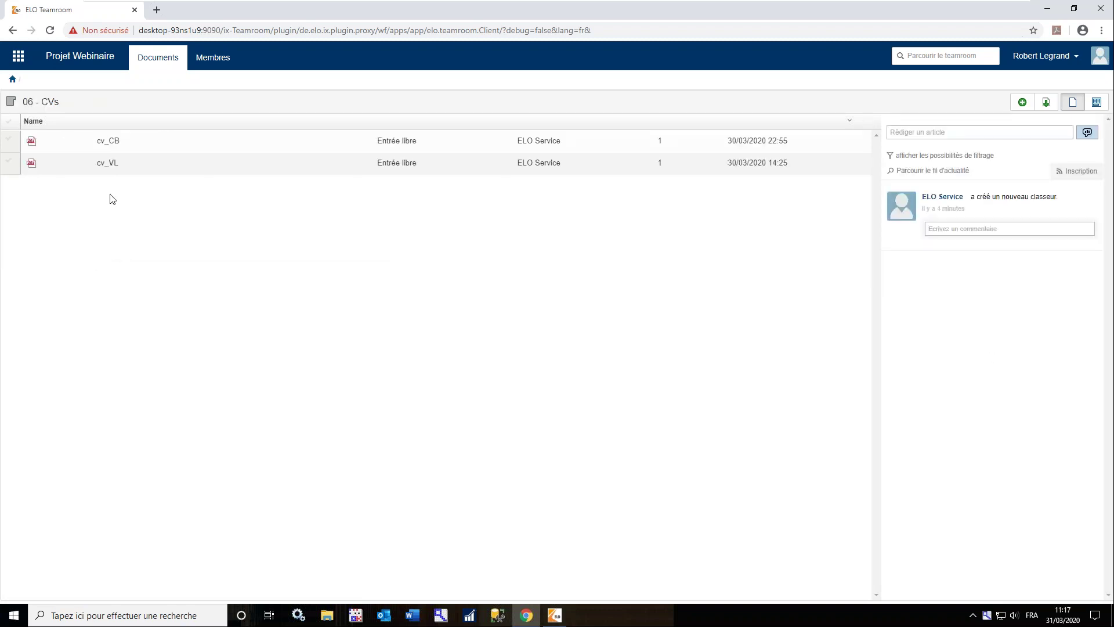
pyautogui.click(108, 140)
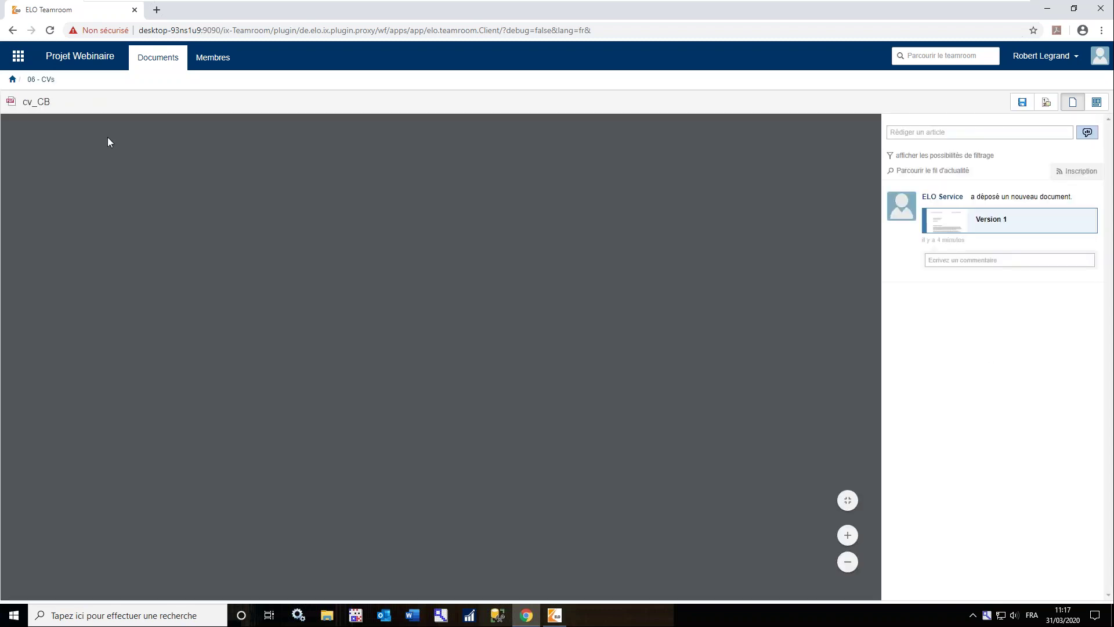
pyautogui.scroll(-3, 155, 305)
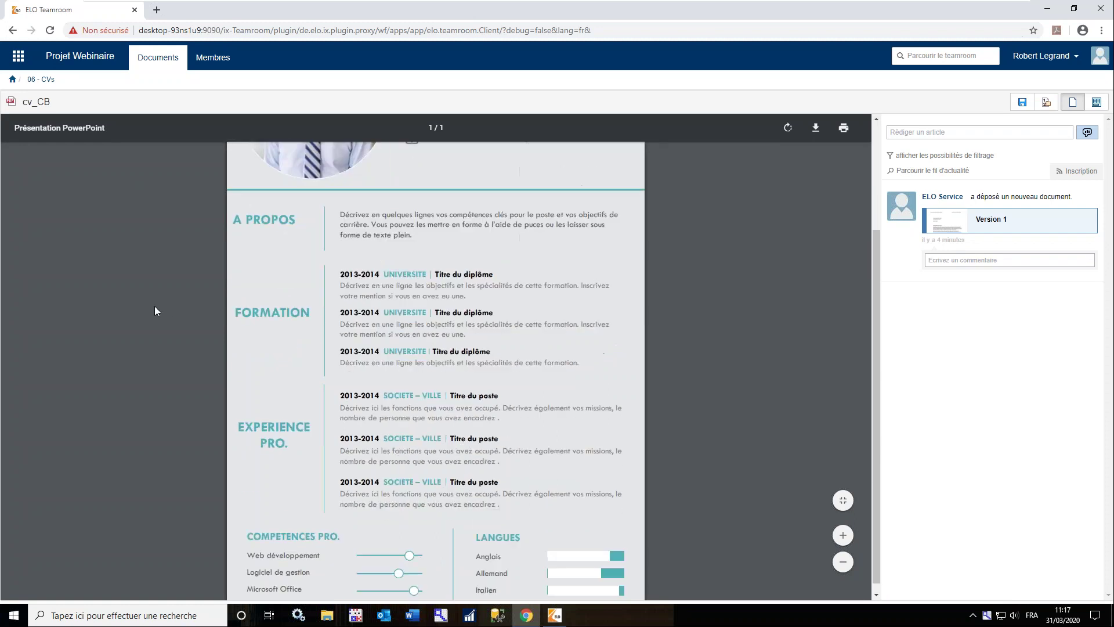
pyautogui.scroll(3, 155, 306)
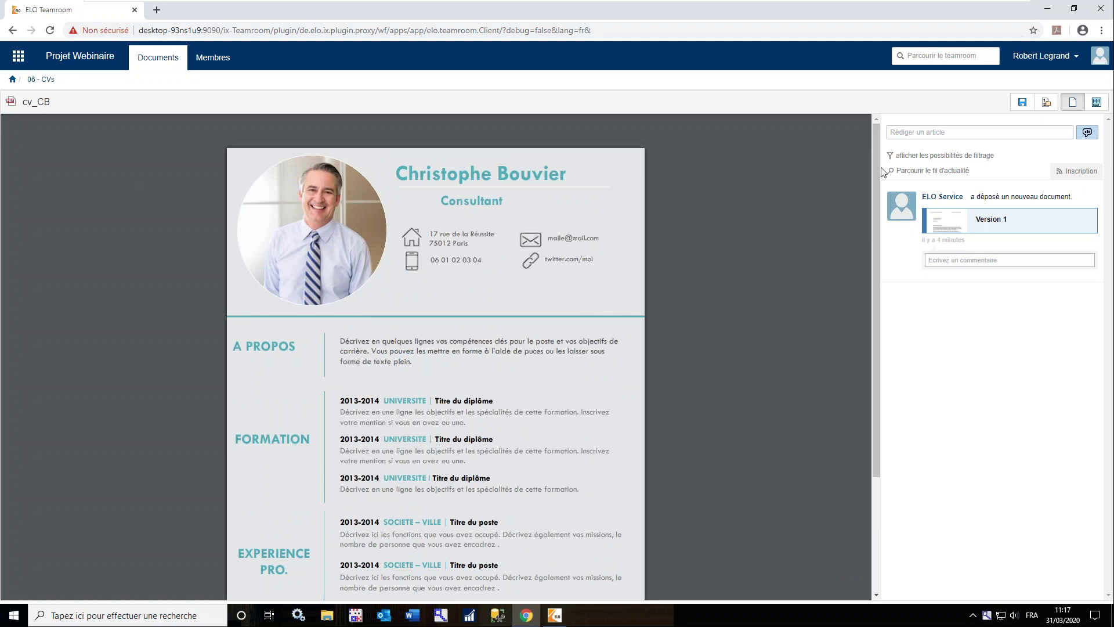
pyautogui.click(1064, 58)
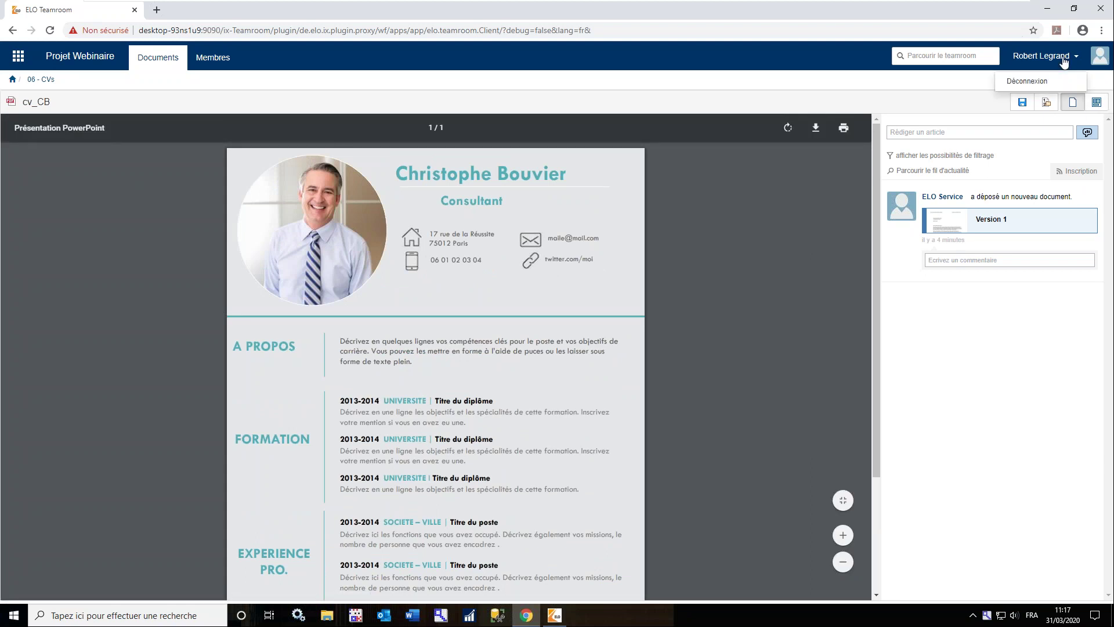
pyautogui.click(1035, 81)
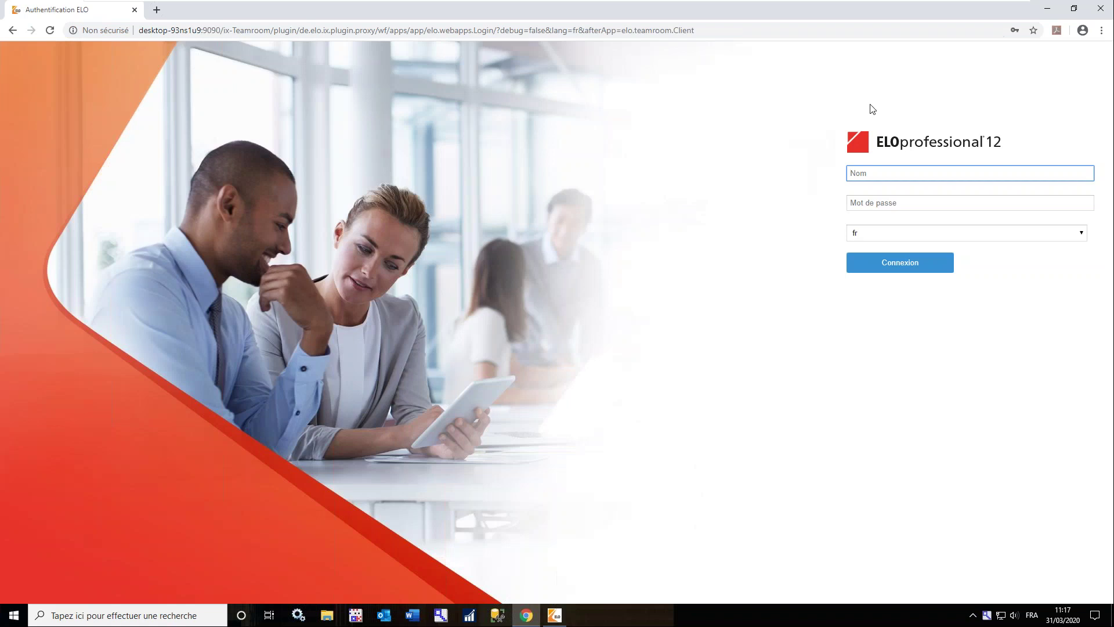
# Sign in to ELO Teamroom as the participant using their saved login
pyautogui.write('bouvier')
pyautogui.click(886, 209)
pyautogui.click(879, 268)
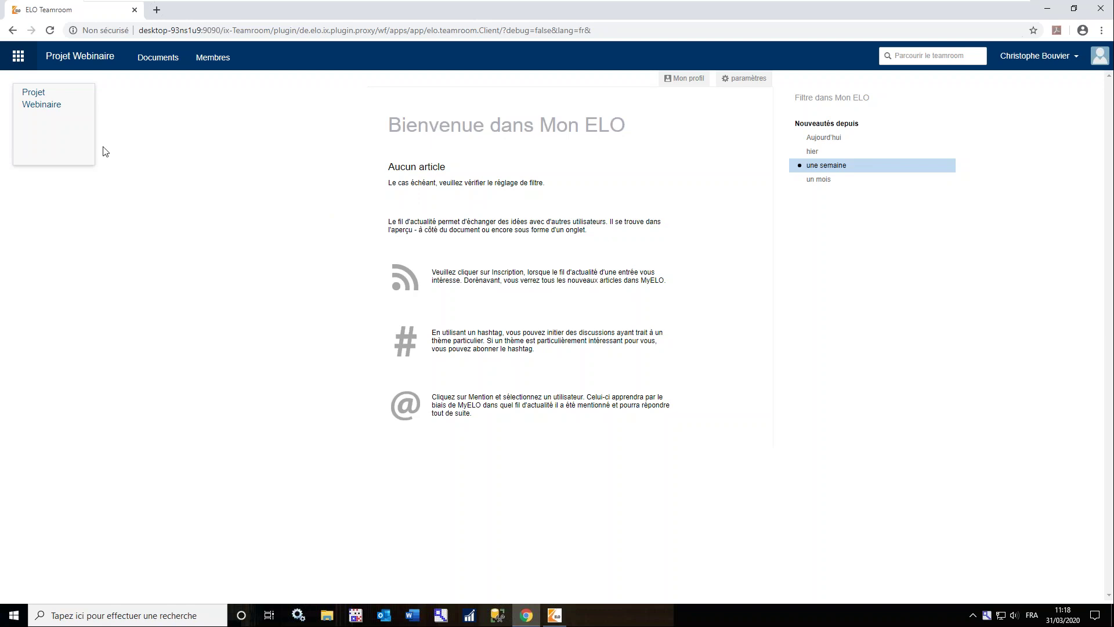
# Open Modèle Réponse from Projet Webinaire > 04 - Réponse for editing in Word
pyautogui.click(61, 129)
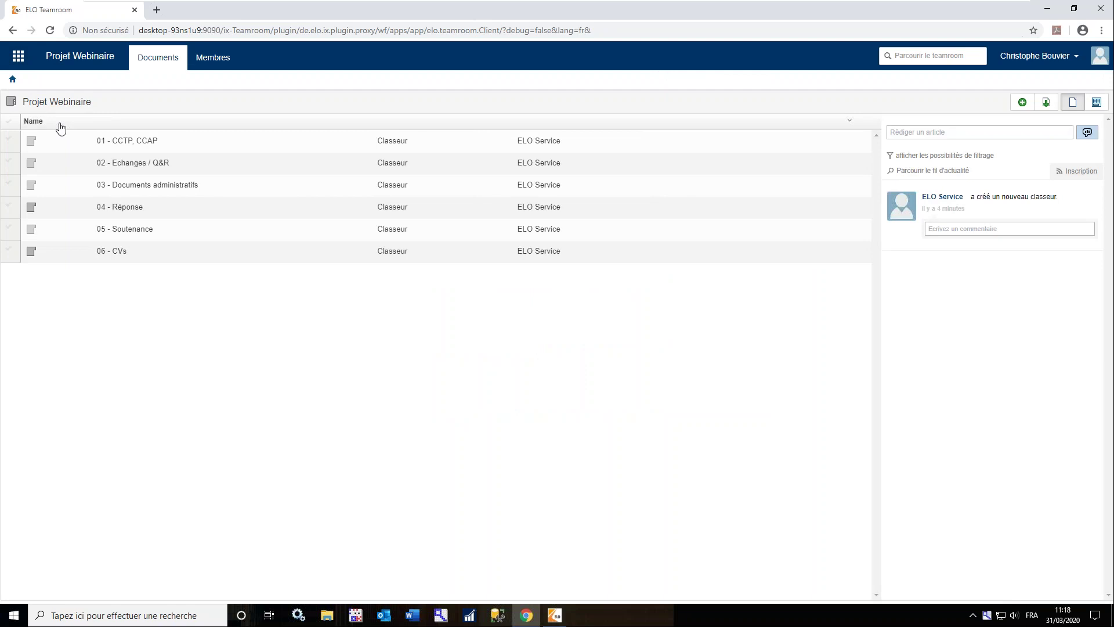
pyautogui.click(129, 209)
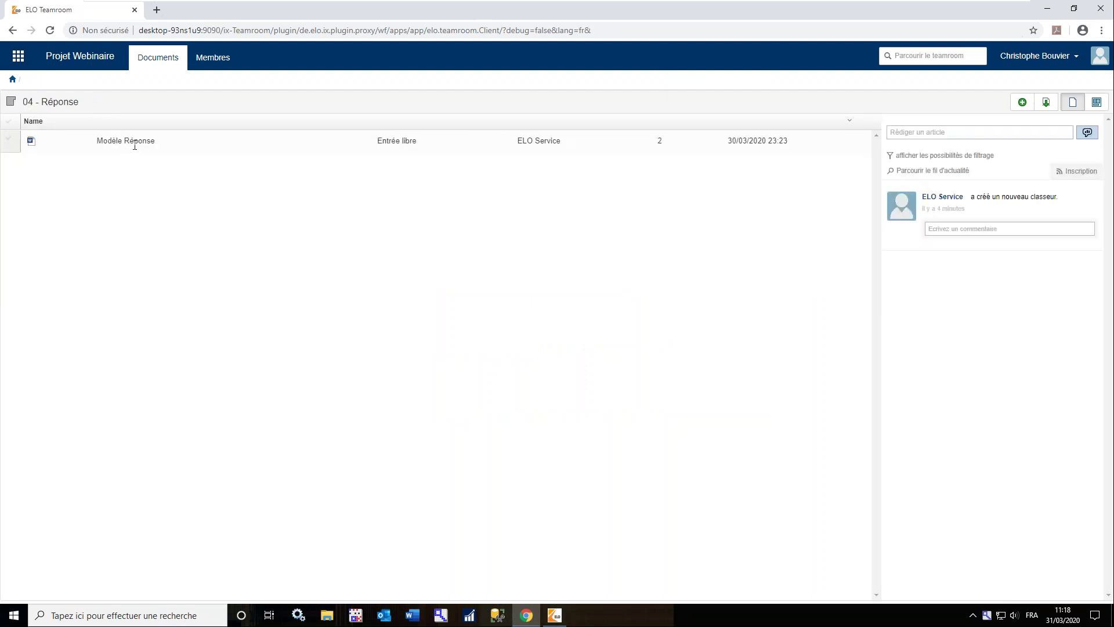
pyautogui.click(137, 143)
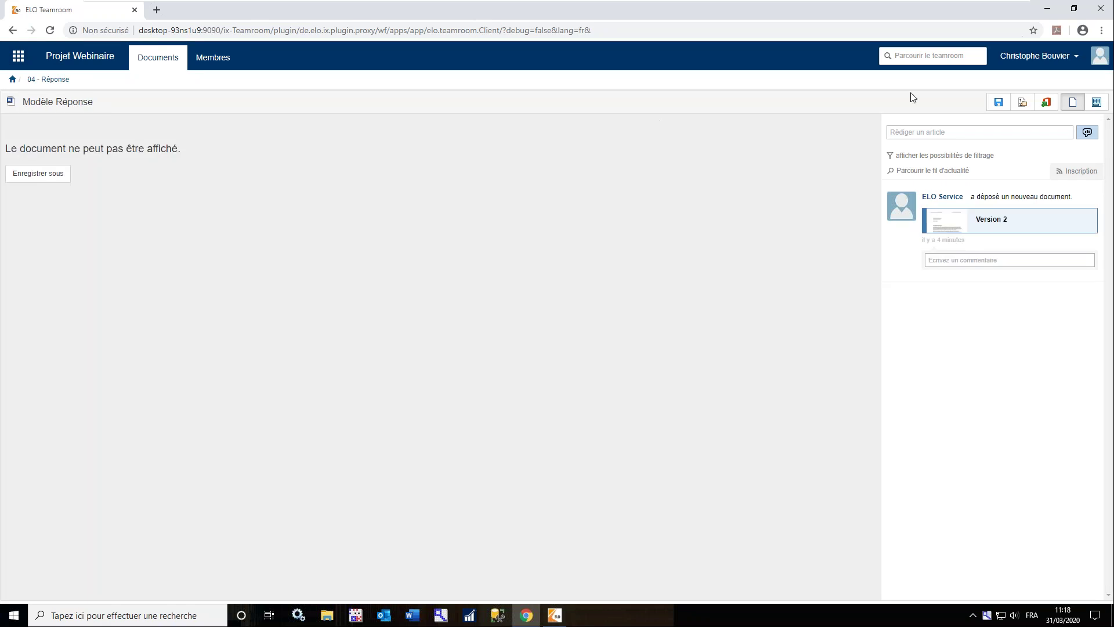
pyautogui.click(1045, 104)
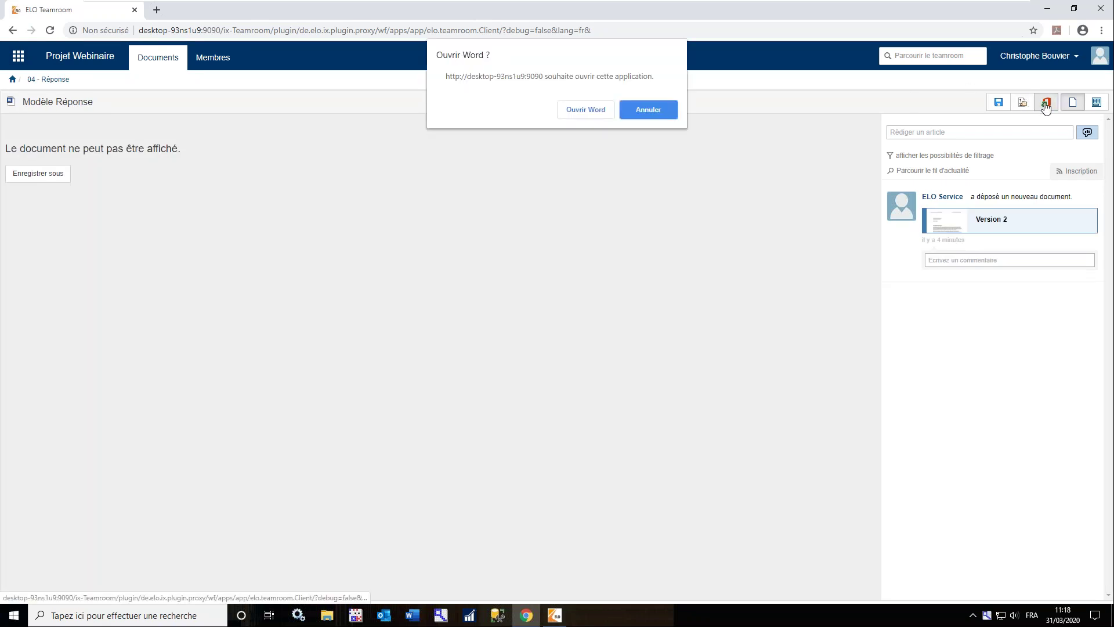
# Open the template in Word, enable editing, and highlight the Document Projet title yellow
pyautogui.click(583, 108)
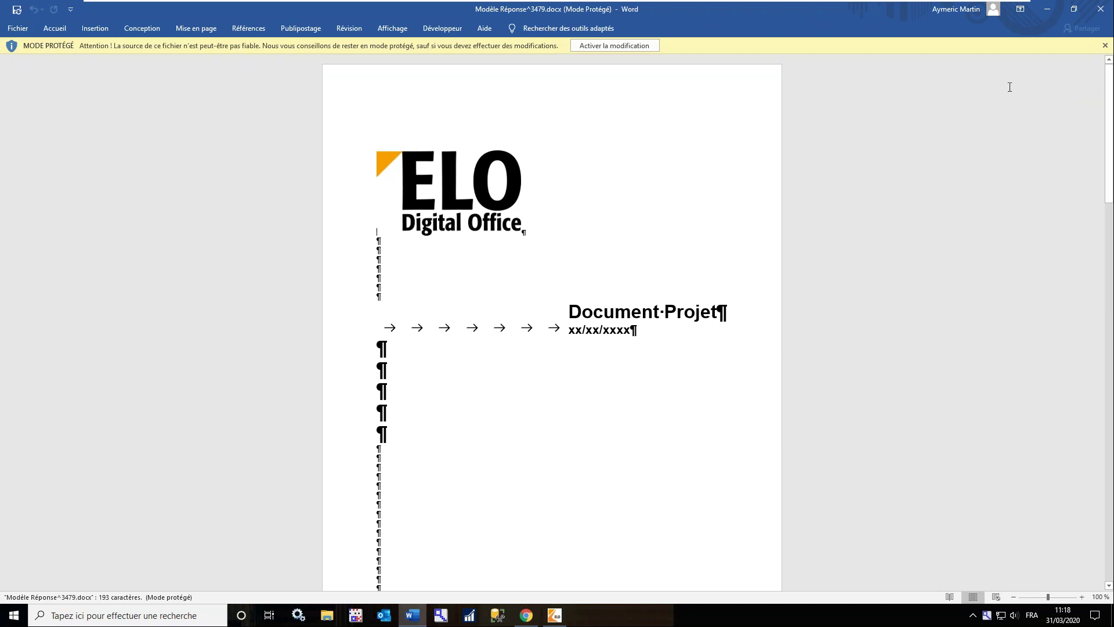
pyautogui.click(613, 48)
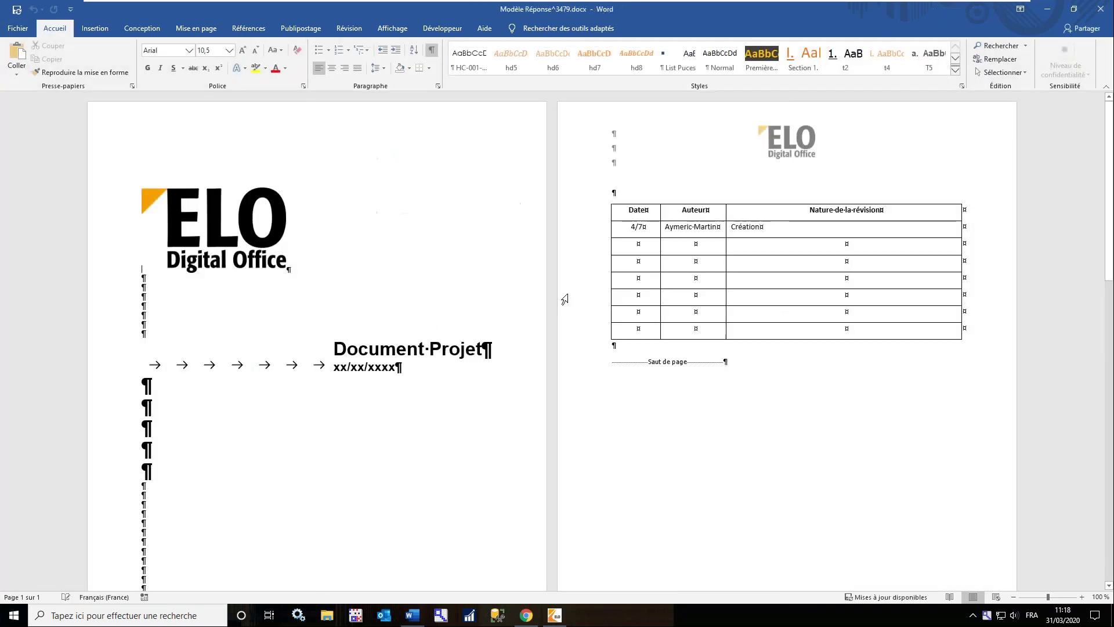
pyautogui.click(334, 349)
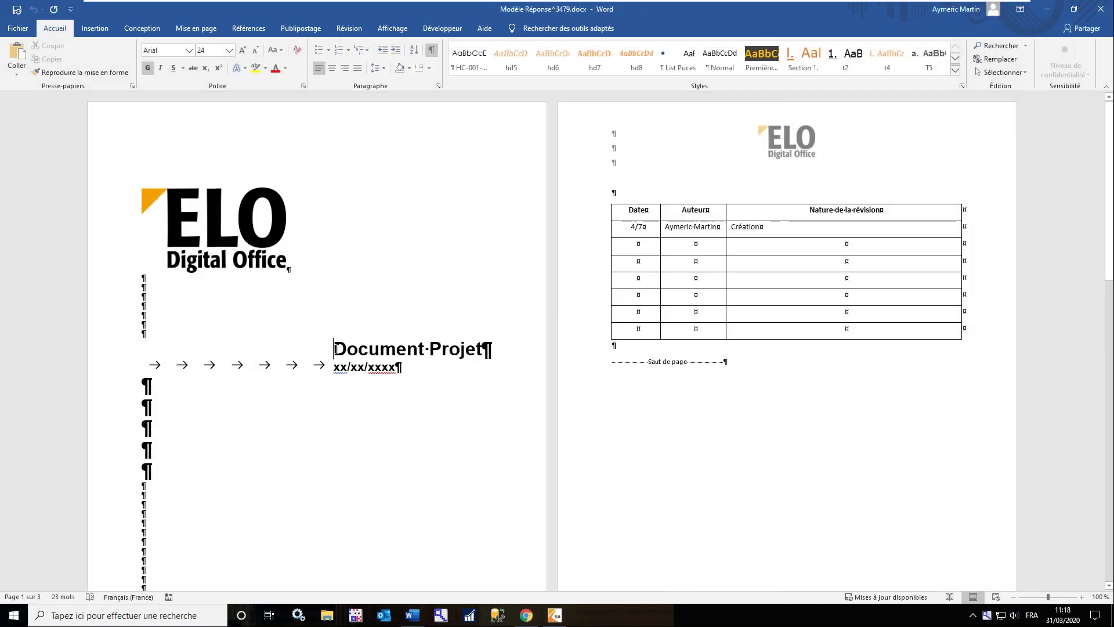
pyautogui.hotkey('shift', 'Right')
pyautogui.hotkey('shift', 'Right')
pyautogui.hotkey('shift', 'Right')
pyautogui.hotkey('shift', 'Right')
pyautogui.hotkey('shift', 'Right')
pyautogui.hotkey('shift', 'Right')
pyautogui.hotkey('shift', 'Right')
pyautogui.hotkey('shift', 'Right')
pyautogui.hotkey('shift', 'Right')
pyautogui.hotkey('shift', 'Right')
pyautogui.hotkey('shift', 'Right')
pyautogui.hotkey('shift', 'Right')
pyautogui.hotkey('shift', 'Right')
pyautogui.hotkey('shift', 'Right')
pyautogui.hotkey('shift', 'Right')
pyautogui.hotkey('shift', 'Right')
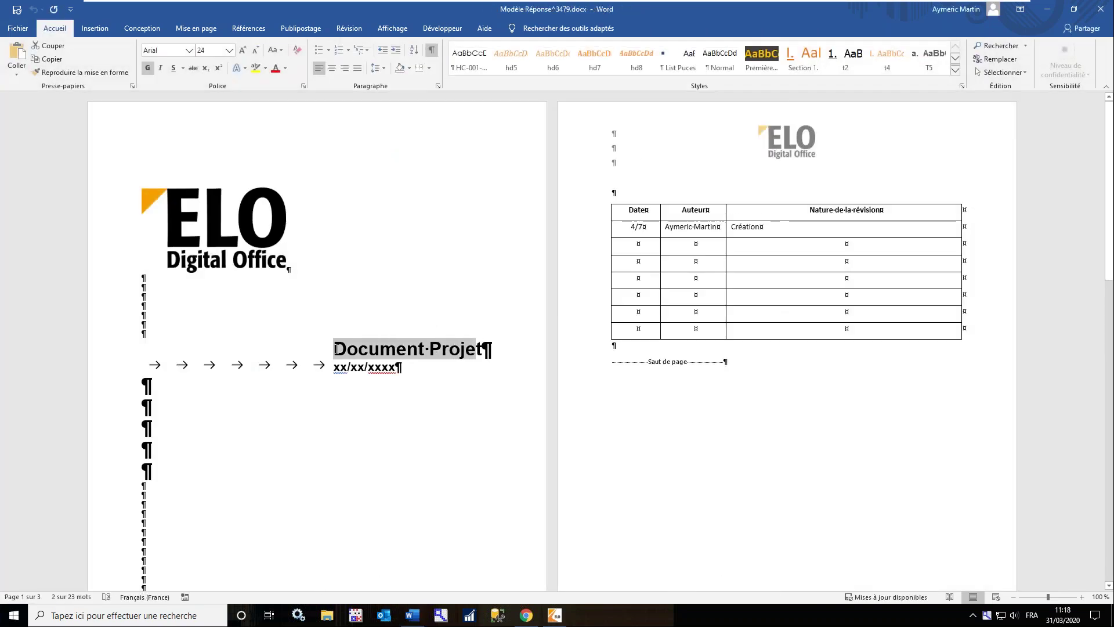
pyautogui.click(256, 68)
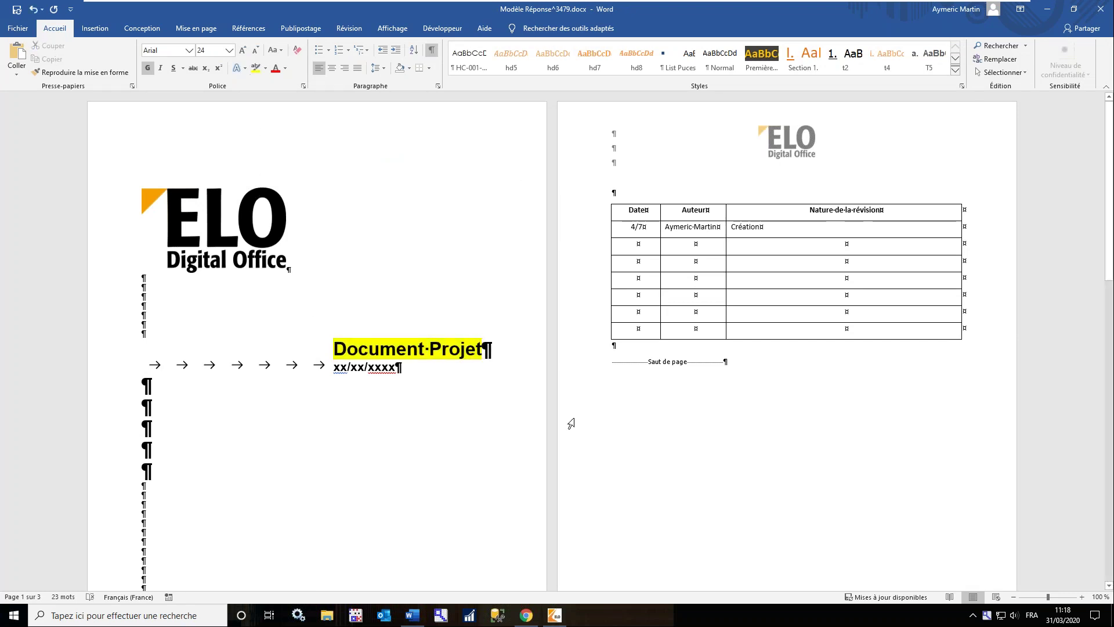
# Add a line of test text below the revision table, save, and close Word
pyautogui.click(647, 367)
pyautogui.press('Return')
pyautogui.press('Return')
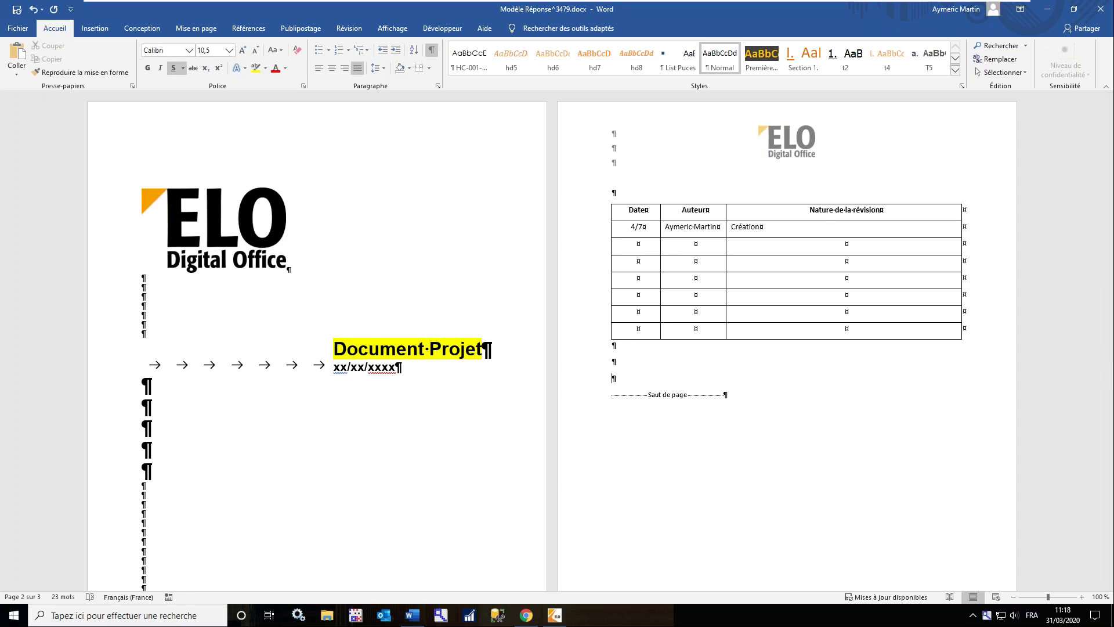
pyautogui.write('bloaklsdhfsdffsd')
pyautogui.click(18, 12)
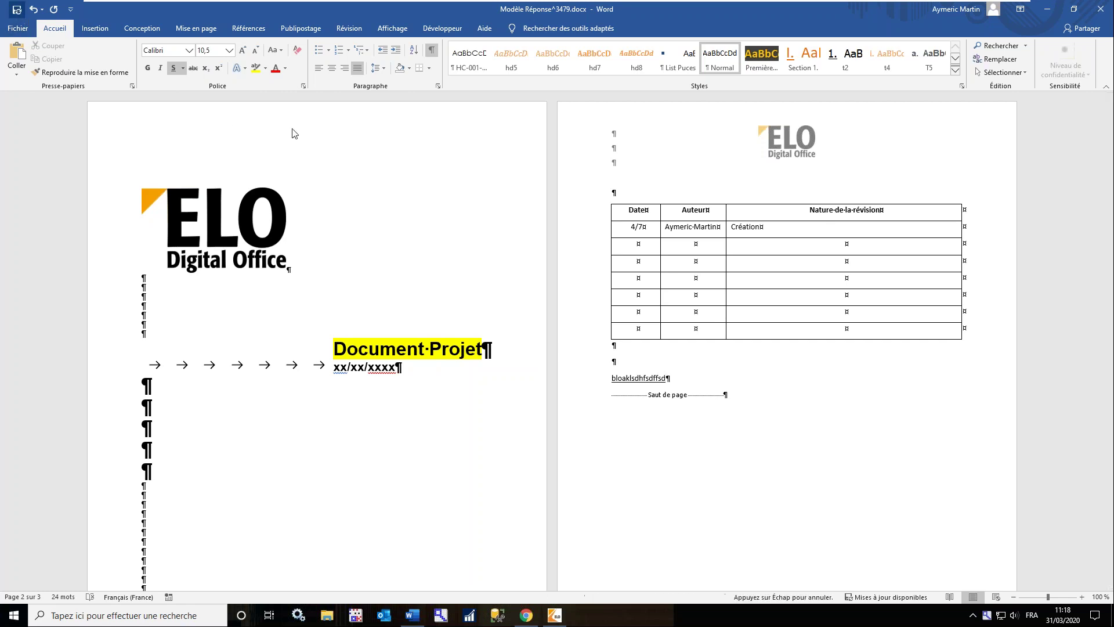
pyautogui.click(1103, 11)
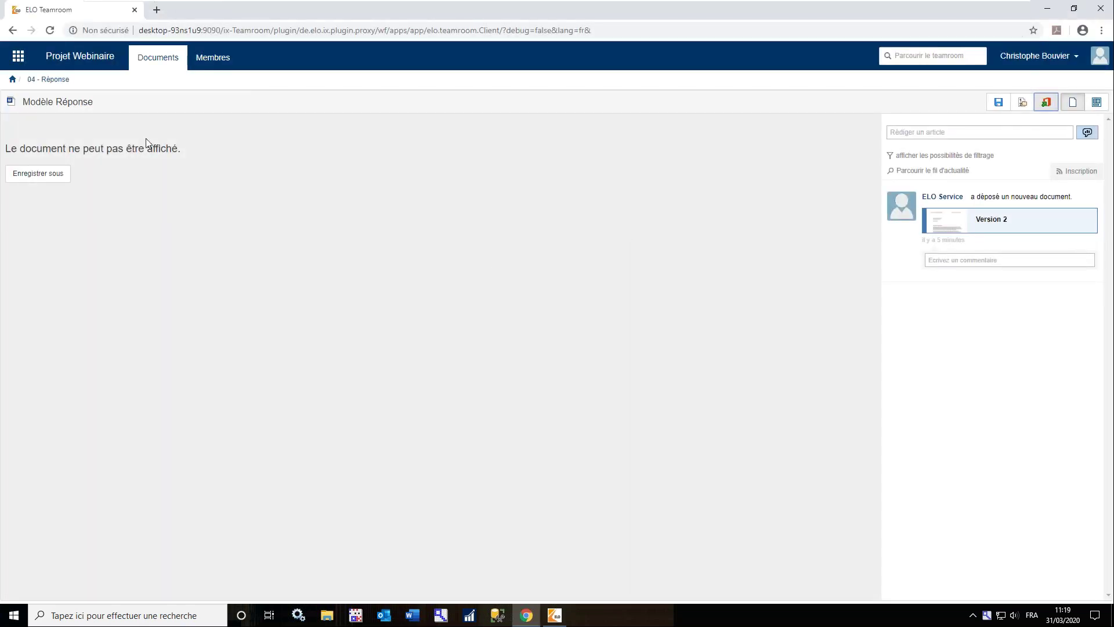
# Go back to the Projet Webinaire root and open cv_CB in the 06 - CVs folder
pyautogui.click(30, 81)
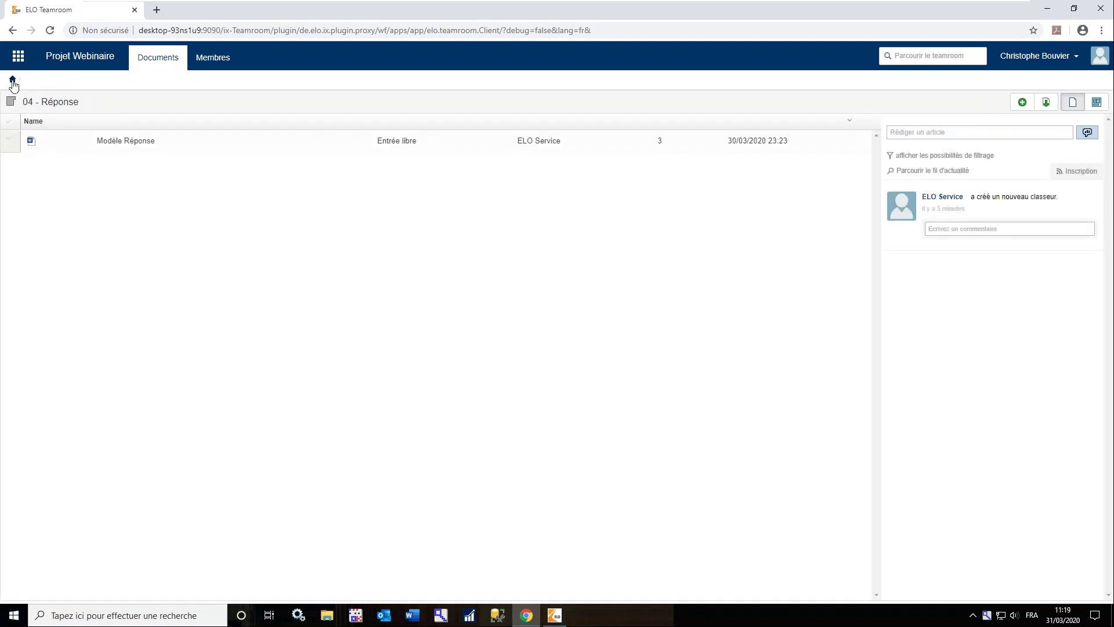
pyautogui.click(13, 81)
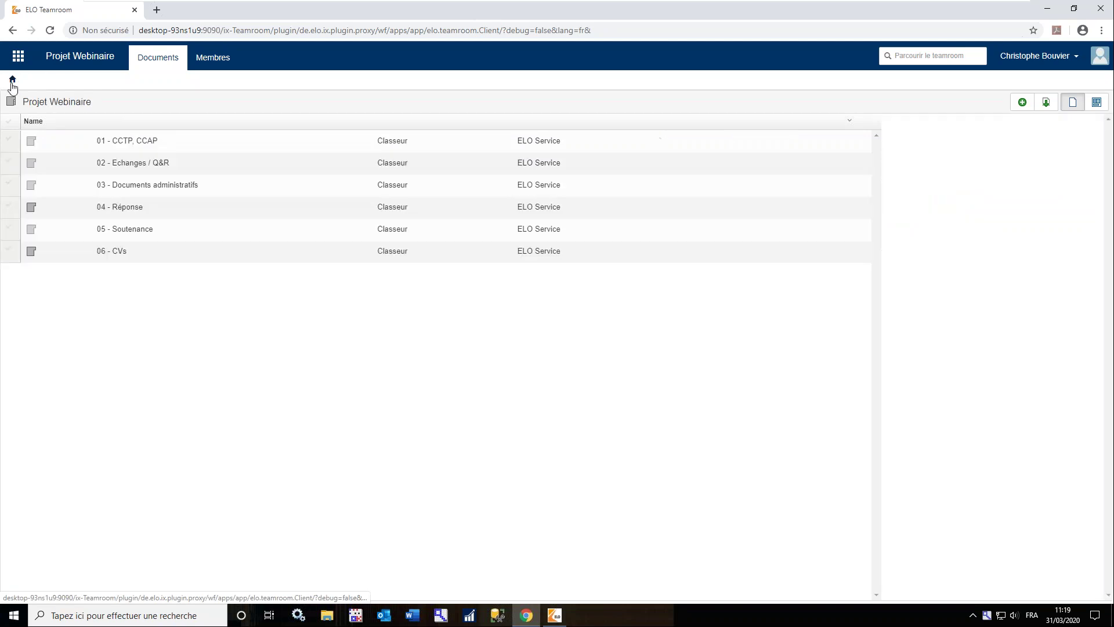
pyautogui.click(115, 253)
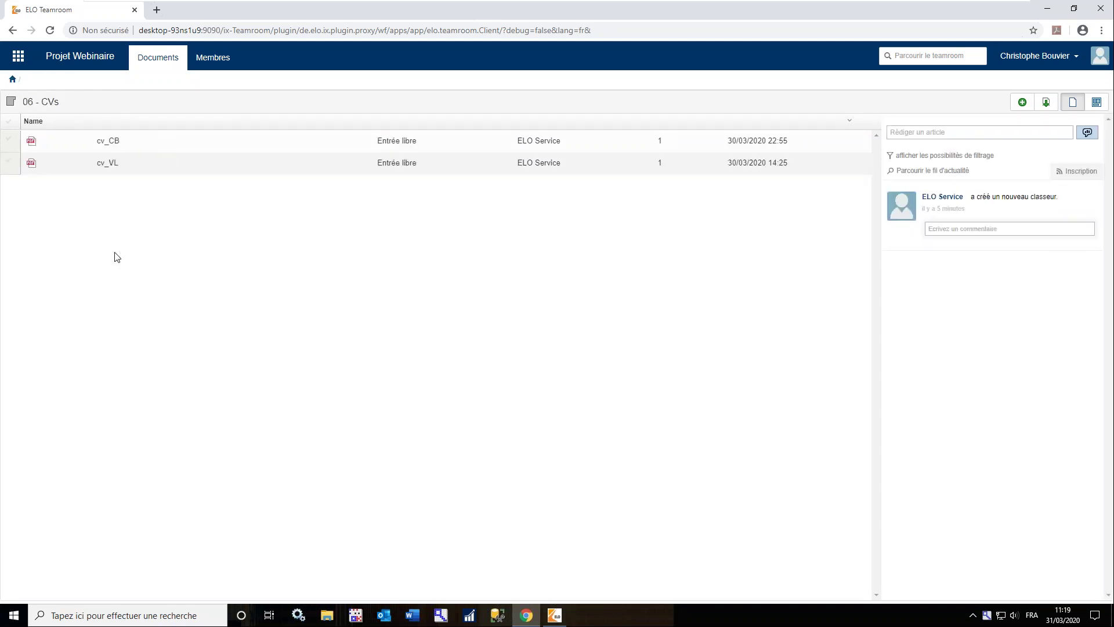
pyautogui.click(128, 147)
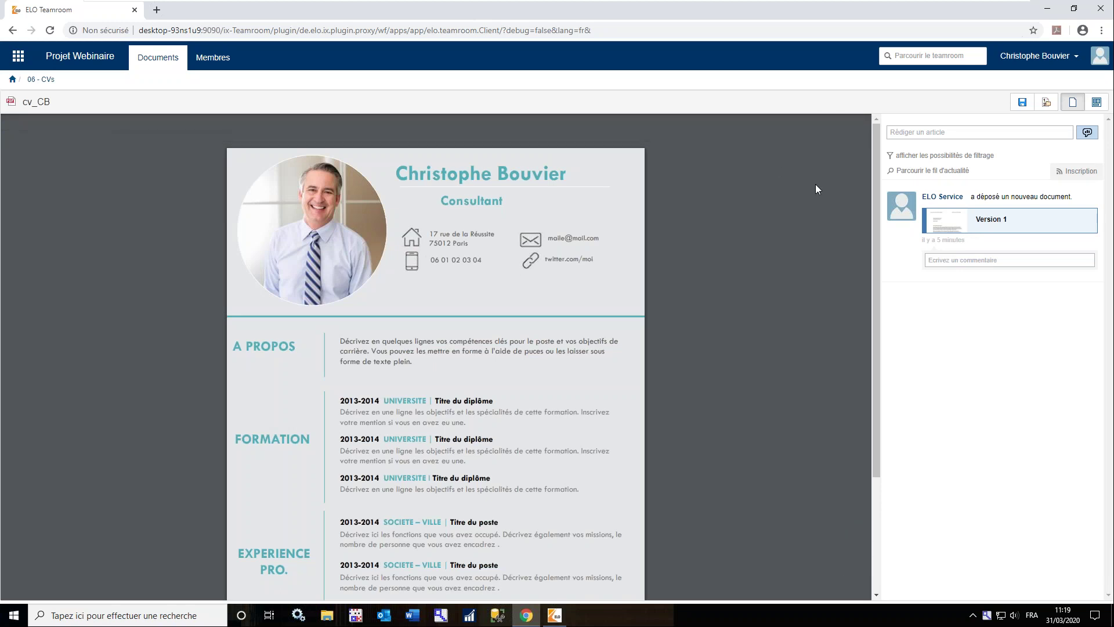
# Start a new version of cv_CB using cv-CB02.pdf from the desktop
pyautogui.click(1047, 104)
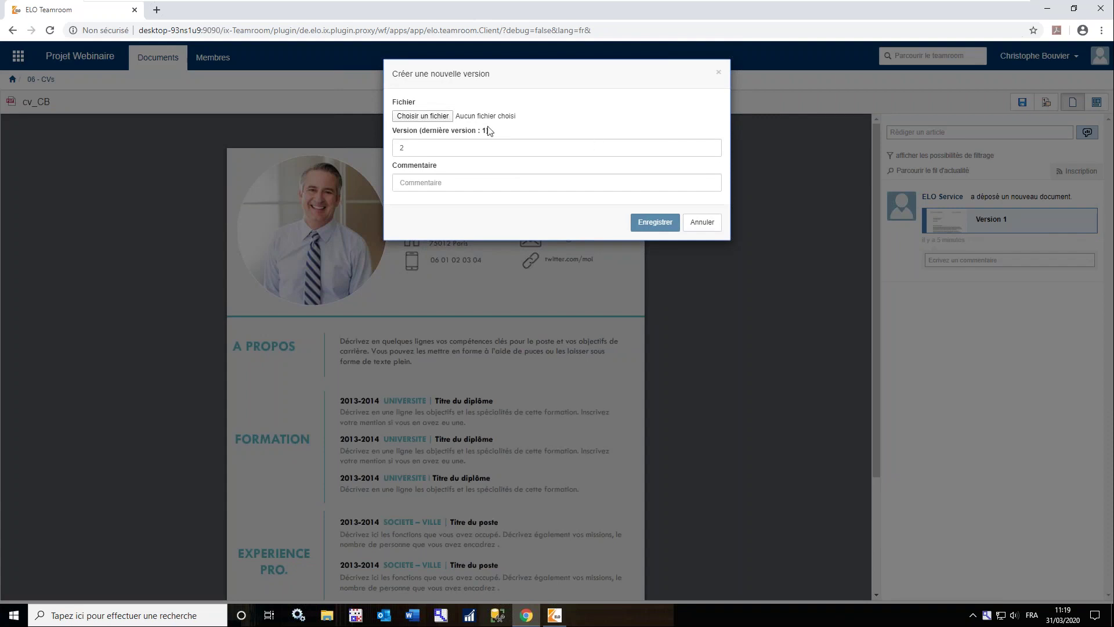
pyautogui.click(438, 115)
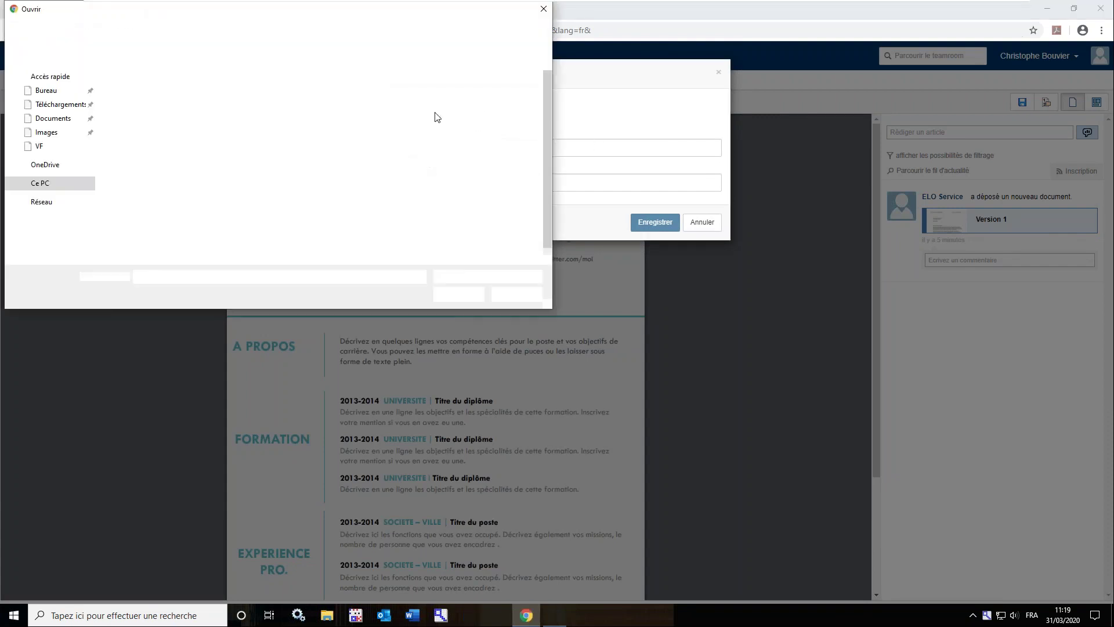
pyautogui.click(45, 91)
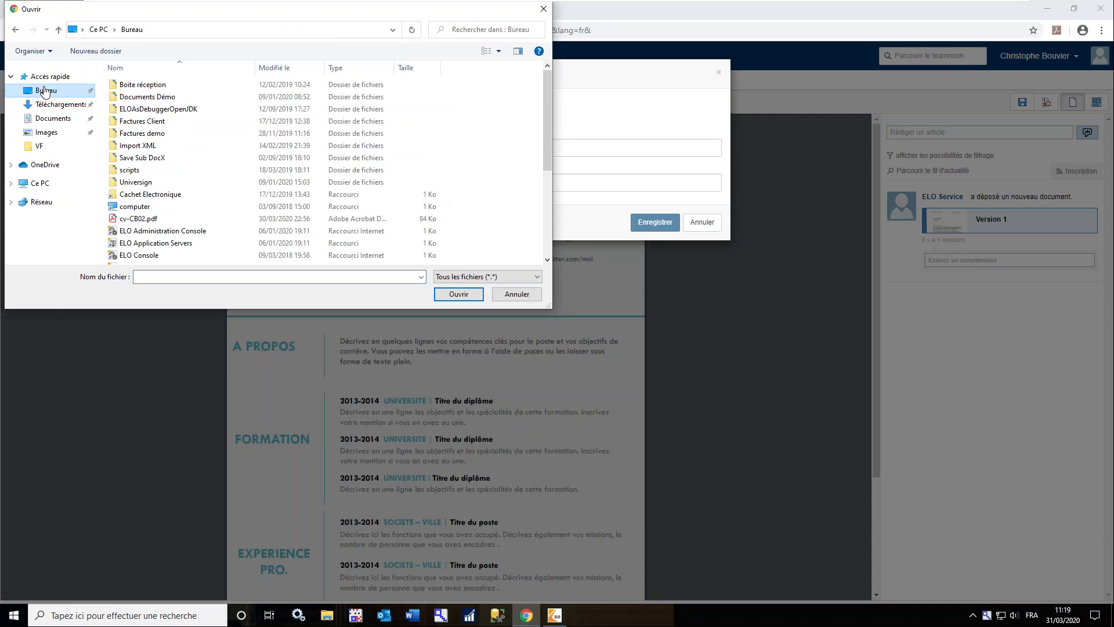
pyautogui.click(145, 220)
pyautogui.click(458, 294)
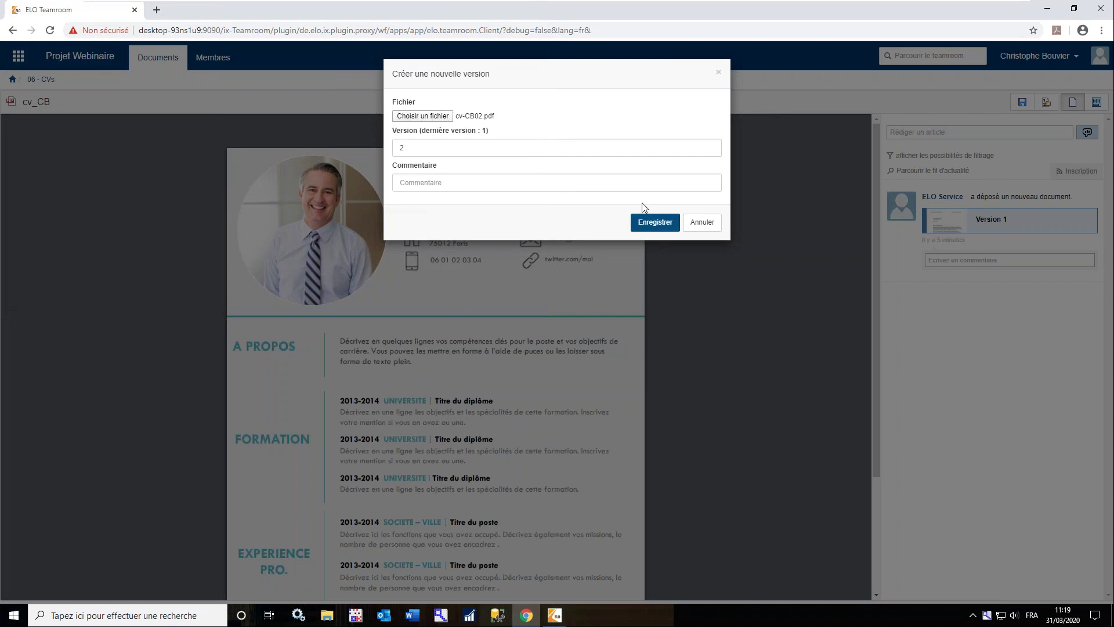
# Comment the version 'MAJ 2020', save it, and reopen cv_CB from 06 - CVs
pyautogui.click(624, 183)
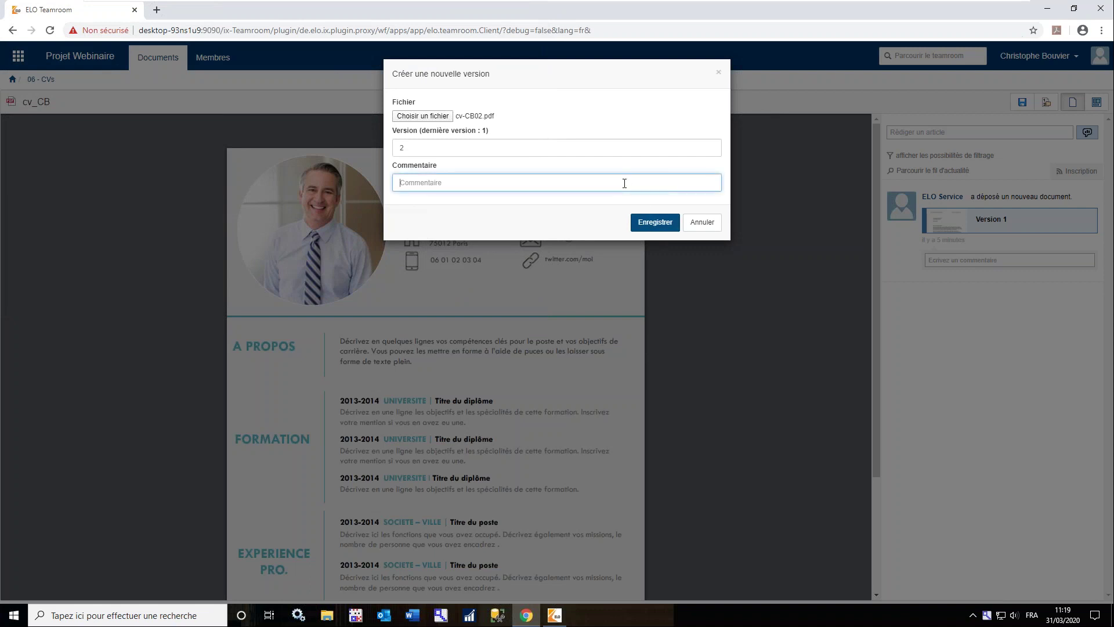
pyautogui.write('MAJ 20')
pyautogui.click(657, 224)
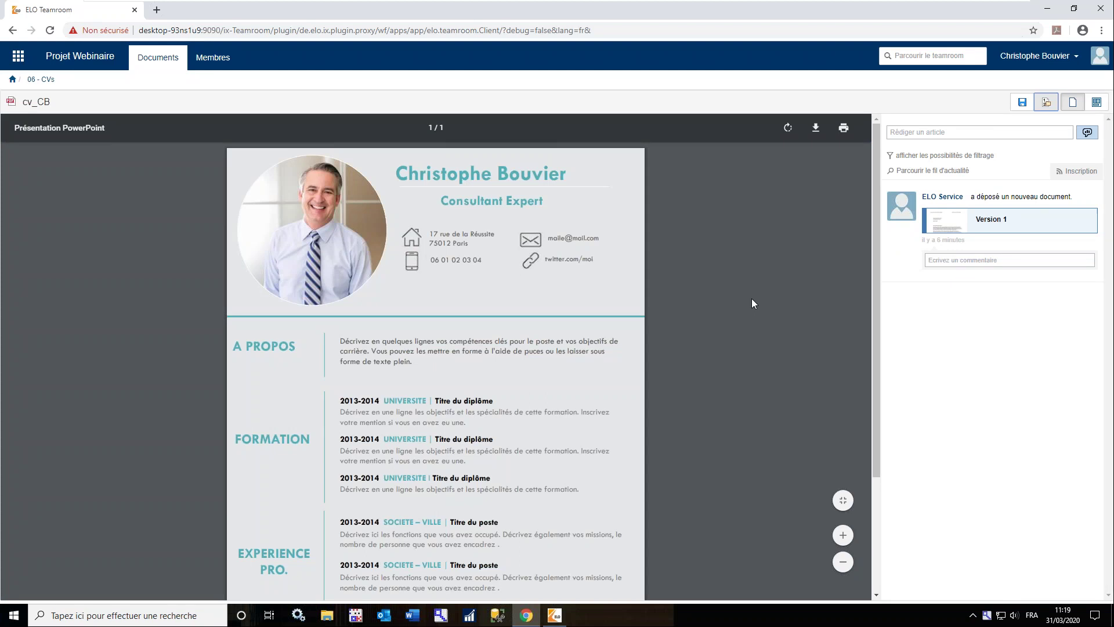
pyautogui.click(40, 79)
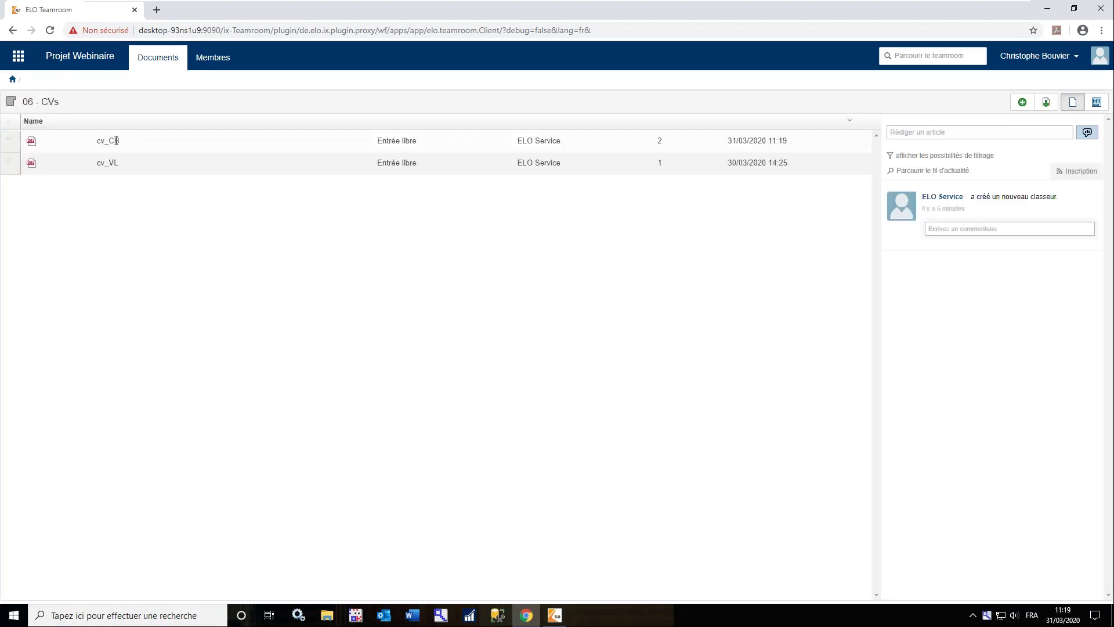
pyautogui.click(115, 141)
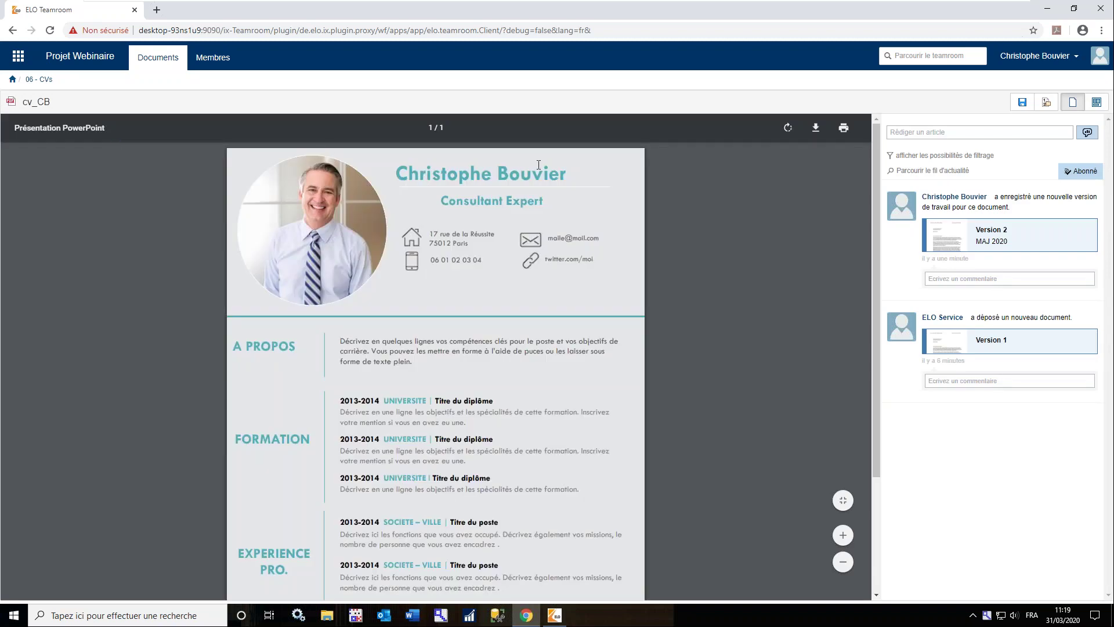
# Post a comment on cv_CB Version 2 mentioning a team member with 'CV mis à jour'
pyautogui.click(993, 279)
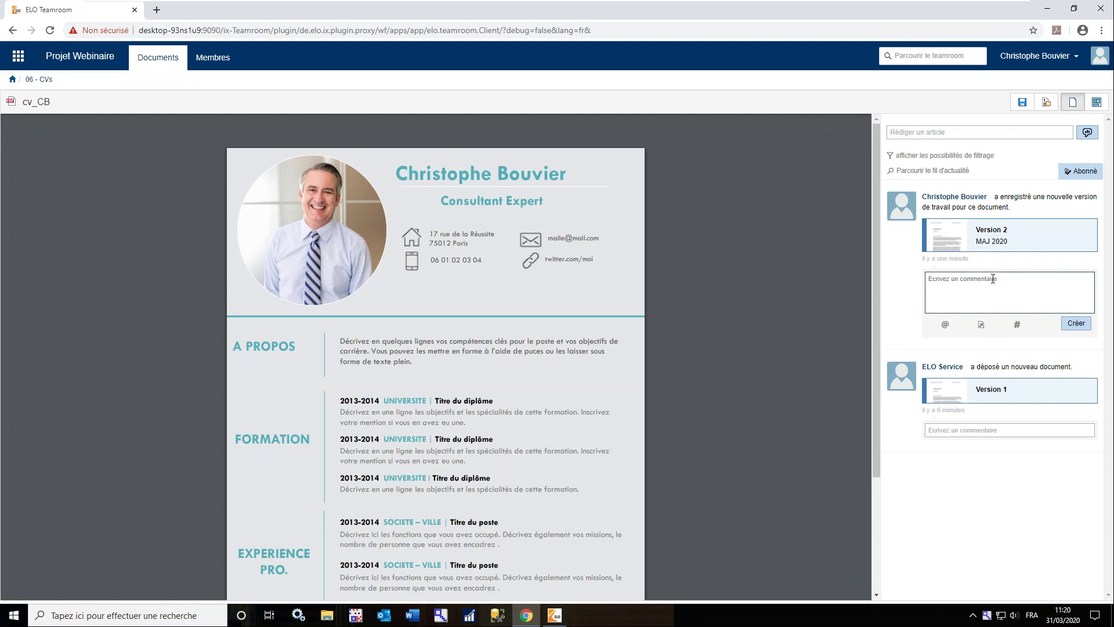
pyautogui.click(945, 324)
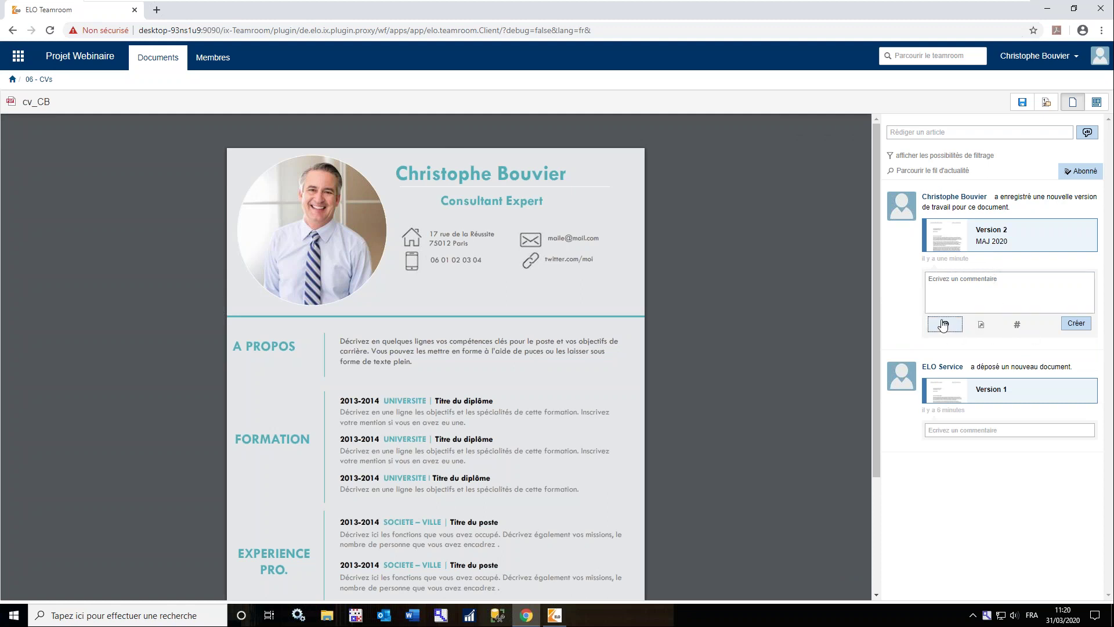
pyautogui.write('mer')
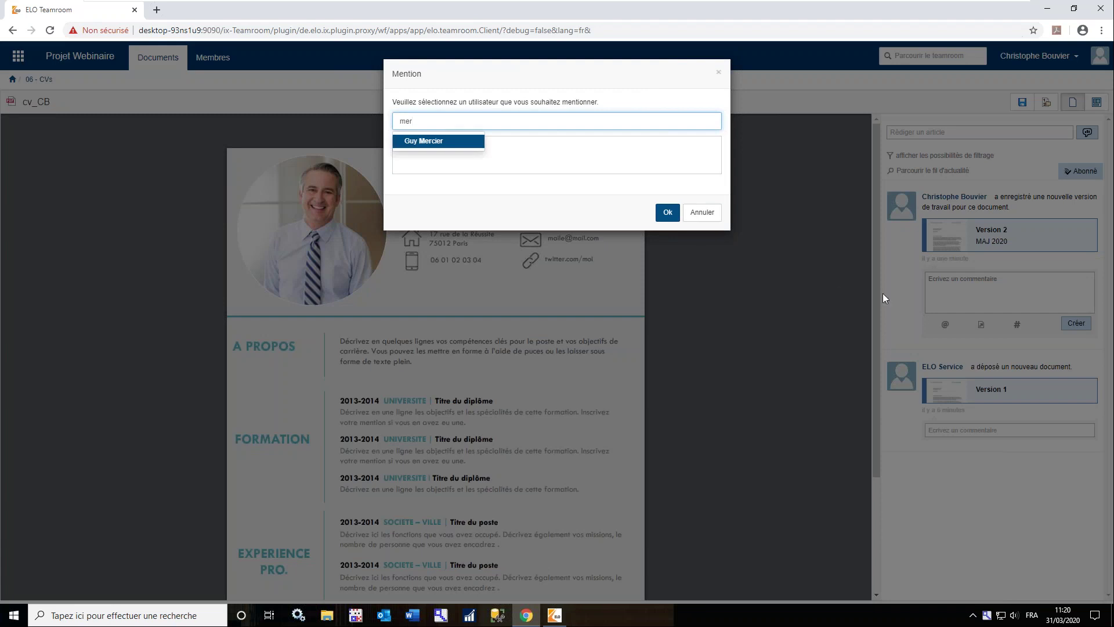
pyautogui.click(454, 142)
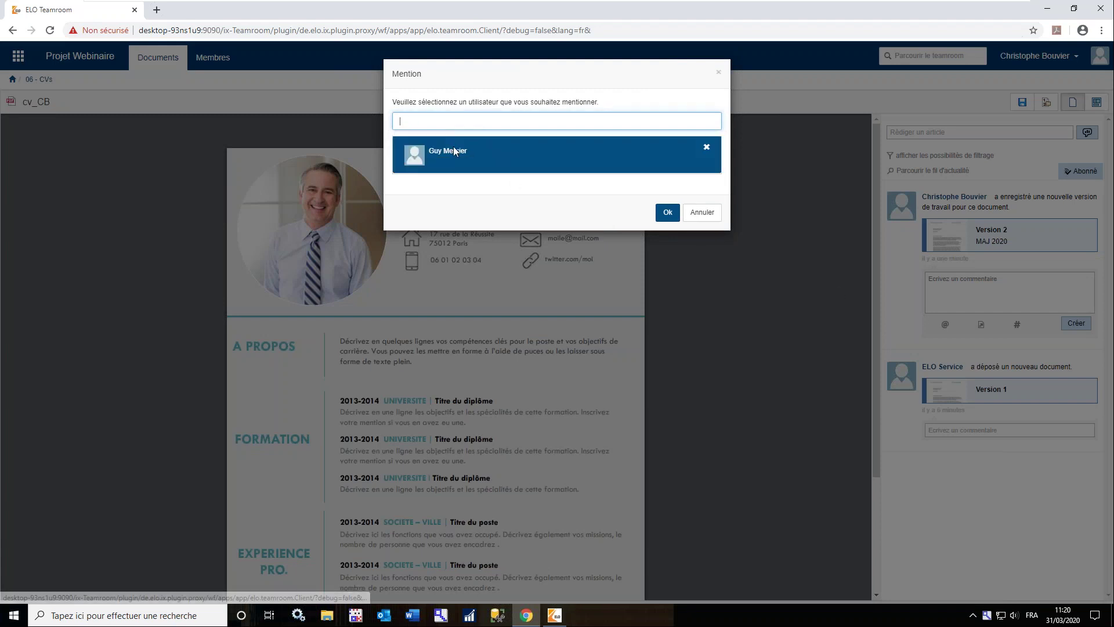
pyautogui.click(667, 212)
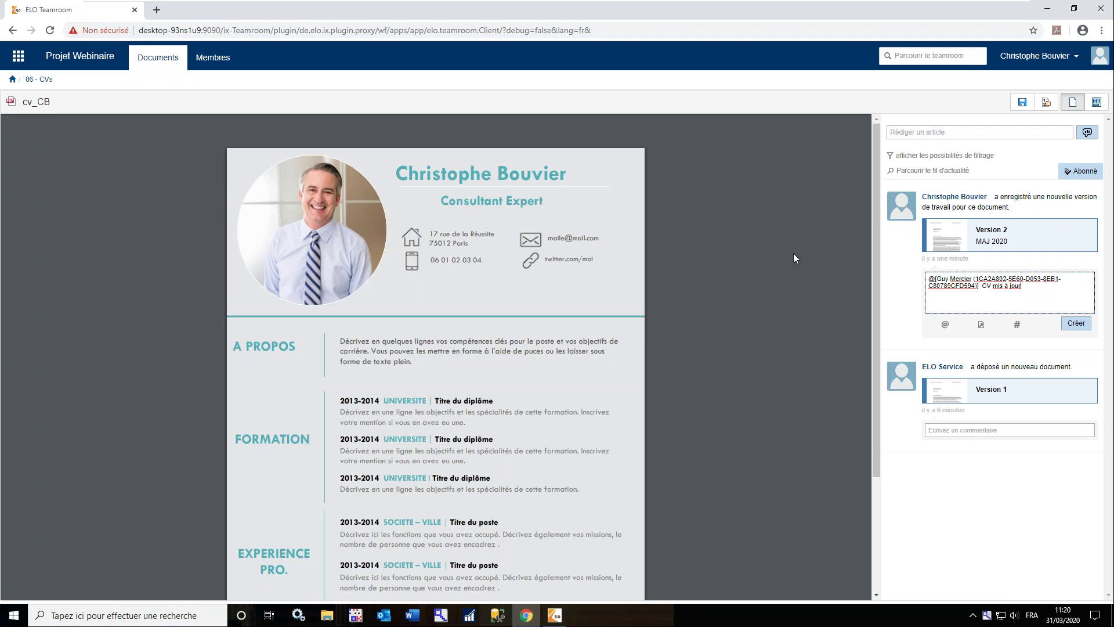
pyautogui.click(1076, 327)
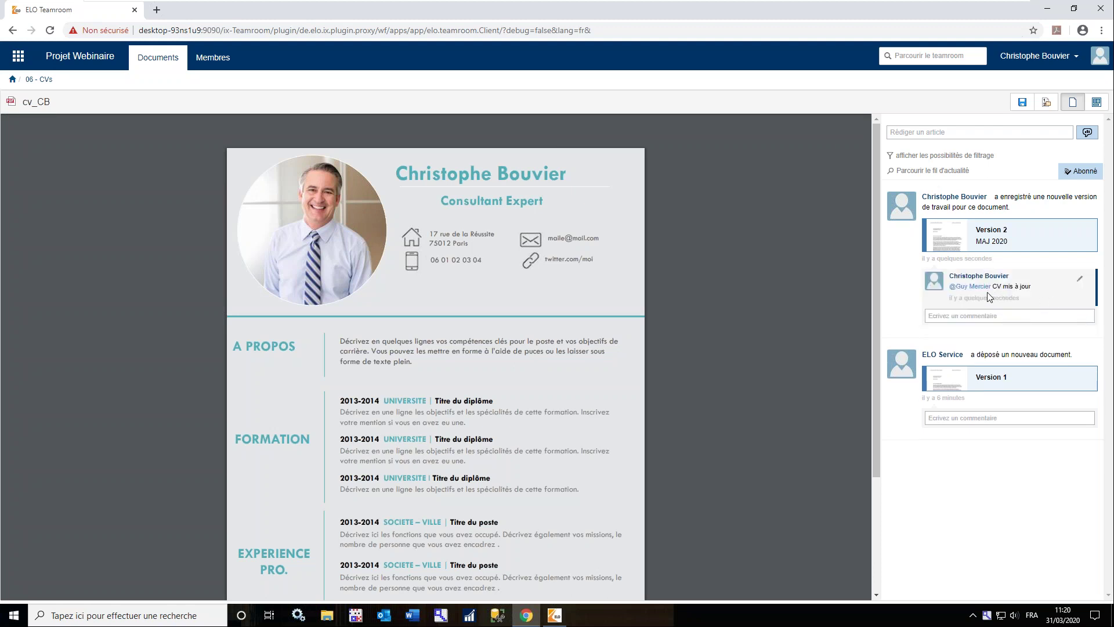
# Log out and sign back in as another team member using their saved login
pyautogui.click(12, 82)
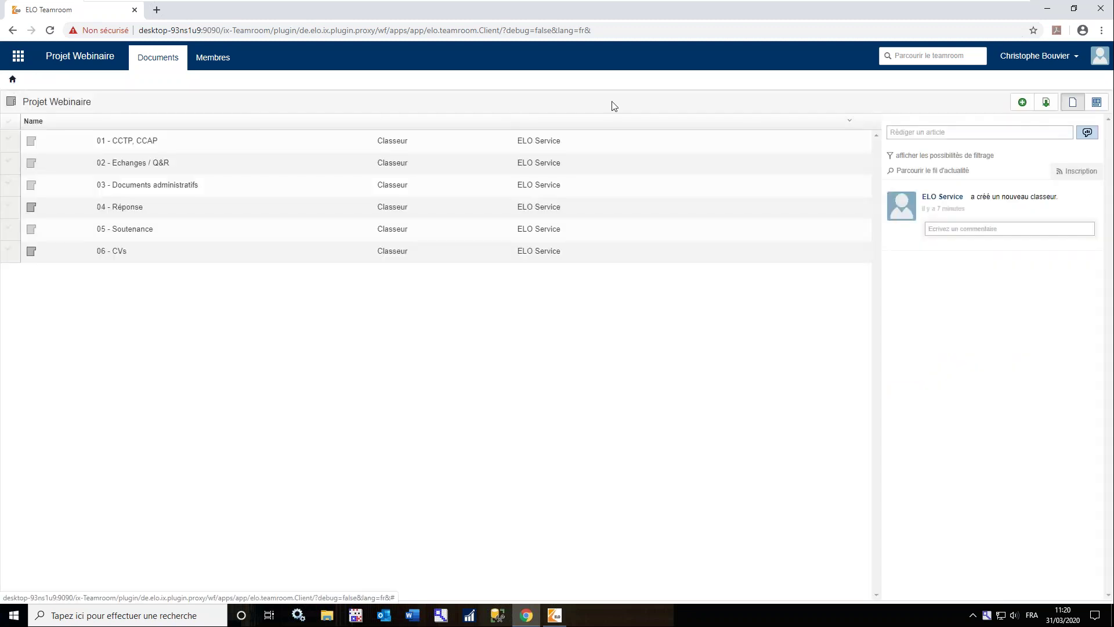
pyautogui.click(1066, 64)
pyautogui.click(1045, 82)
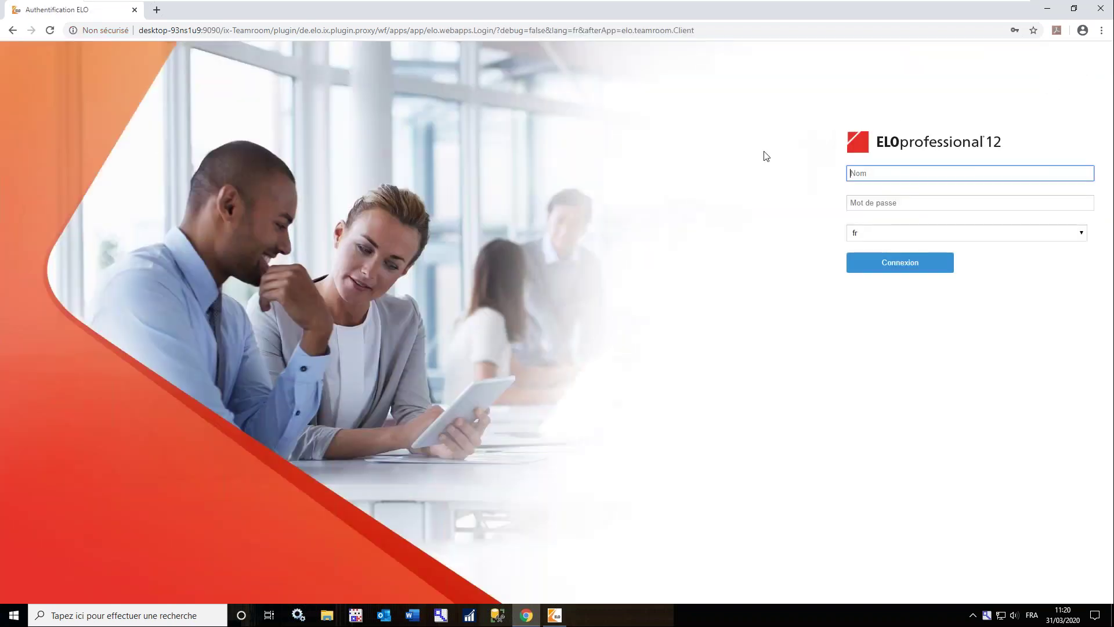
pyautogui.write('mercier')
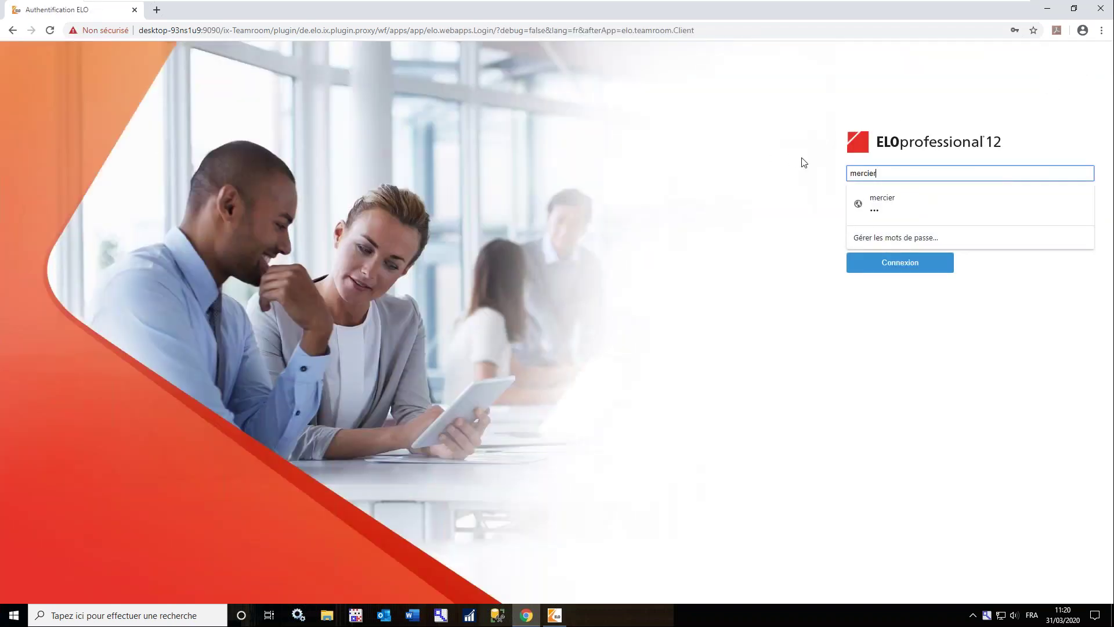
pyautogui.press('Down')
pyautogui.press('Return')
pyautogui.press('Return')
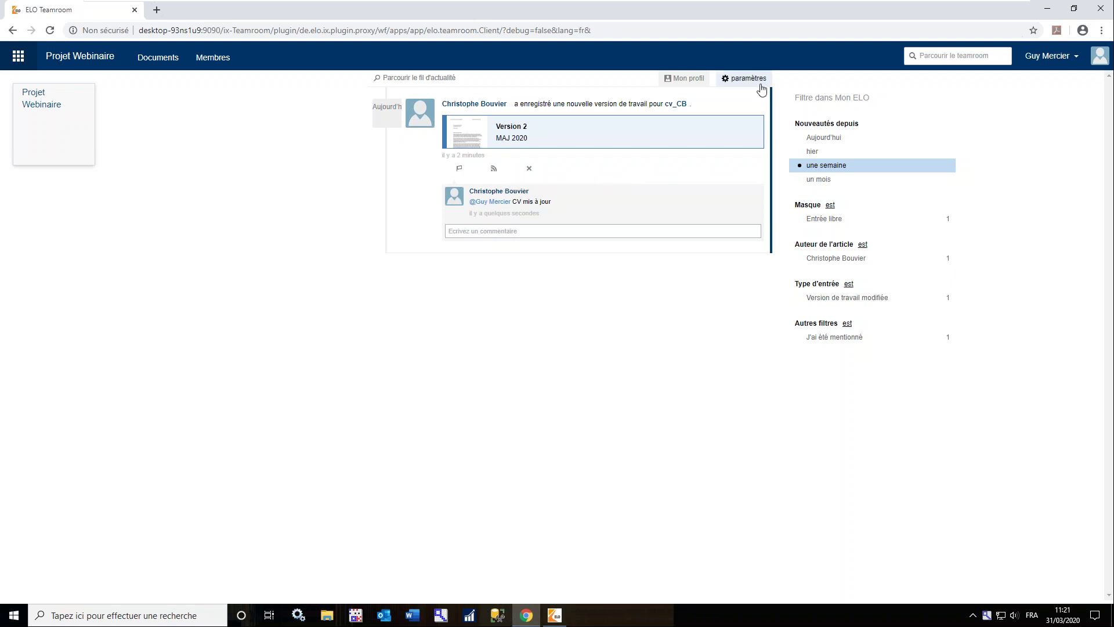
# Expand the subscribed hashtags and started polls sections in Mon ELO settings, then return
pyautogui.click(748, 85)
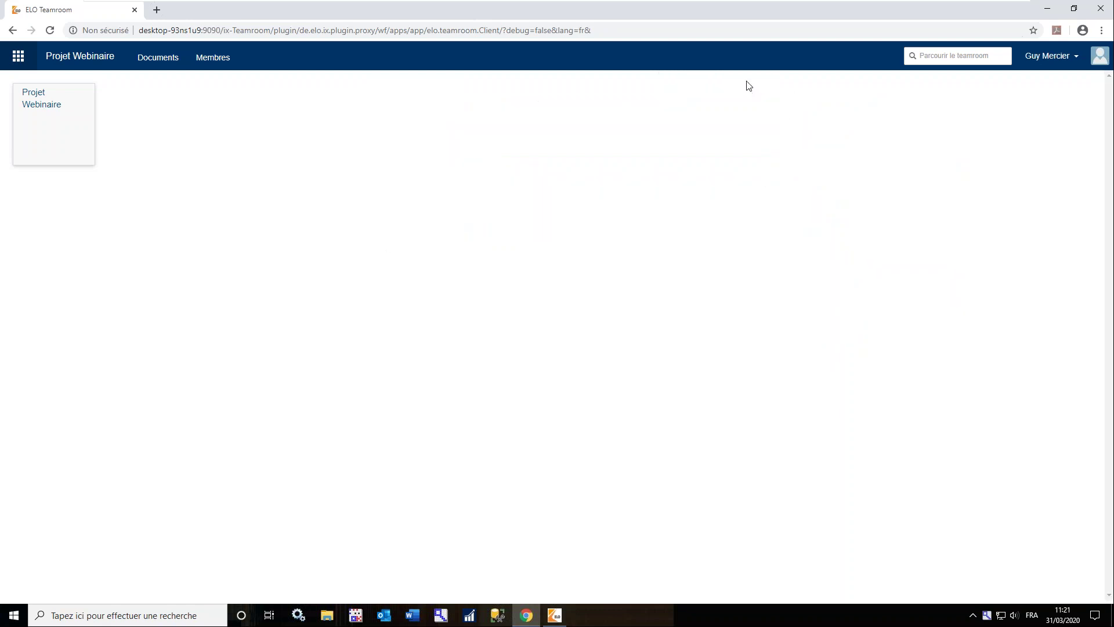
pyautogui.click(458, 272)
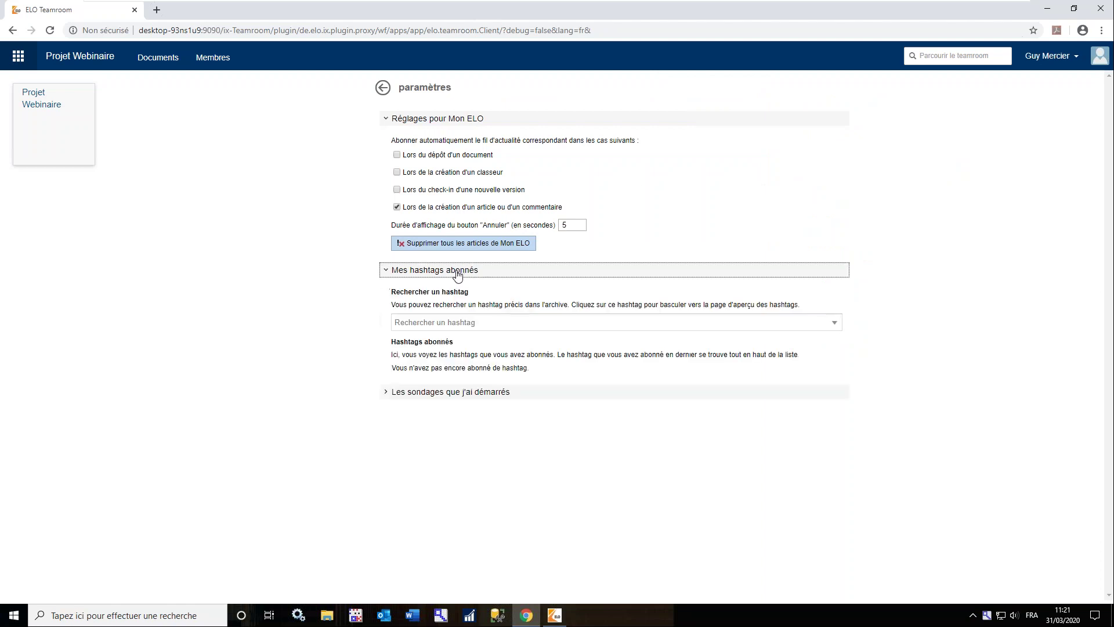
pyautogui.click(445, 395)
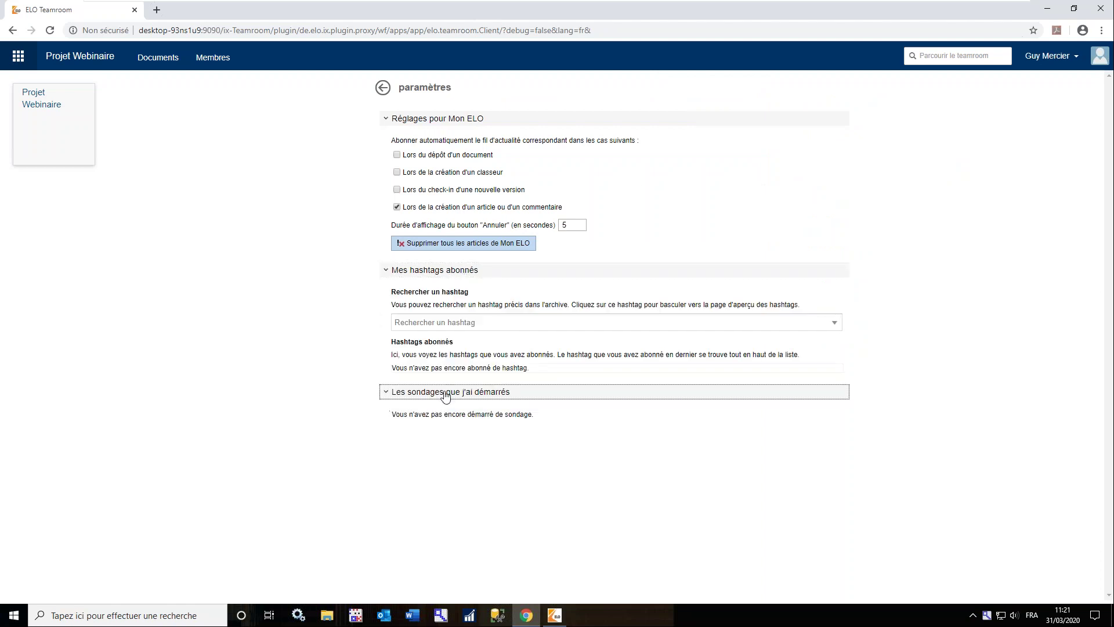
pyautogui.click(383, 88)
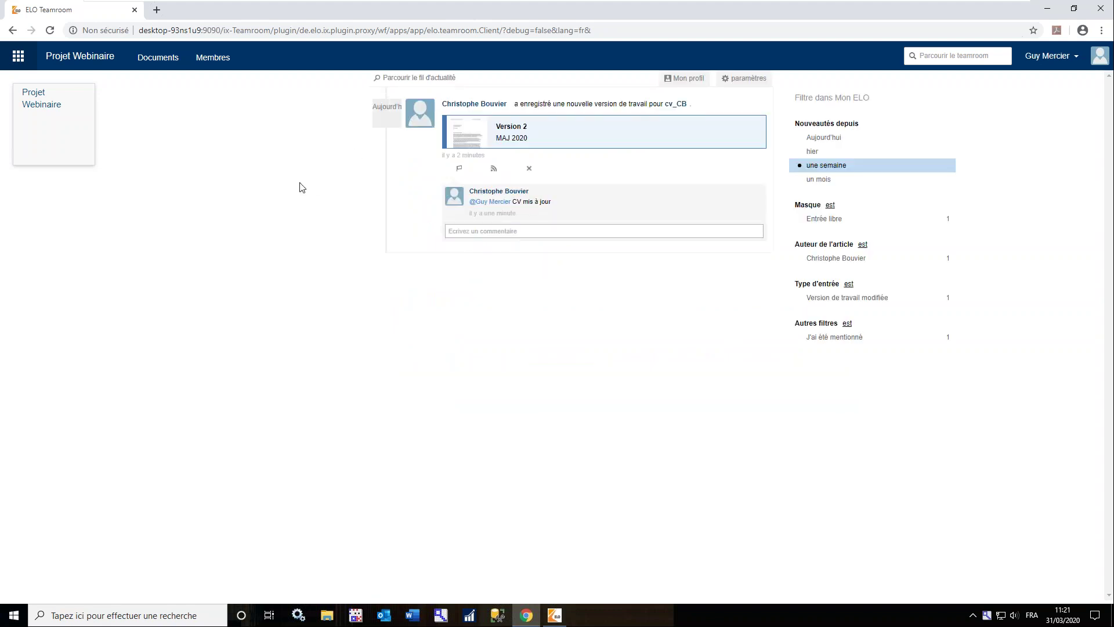
# Open Modèle Réponse in Projet Webinaire's 04 - Réponse folder
pyautogui.click(48, 105)
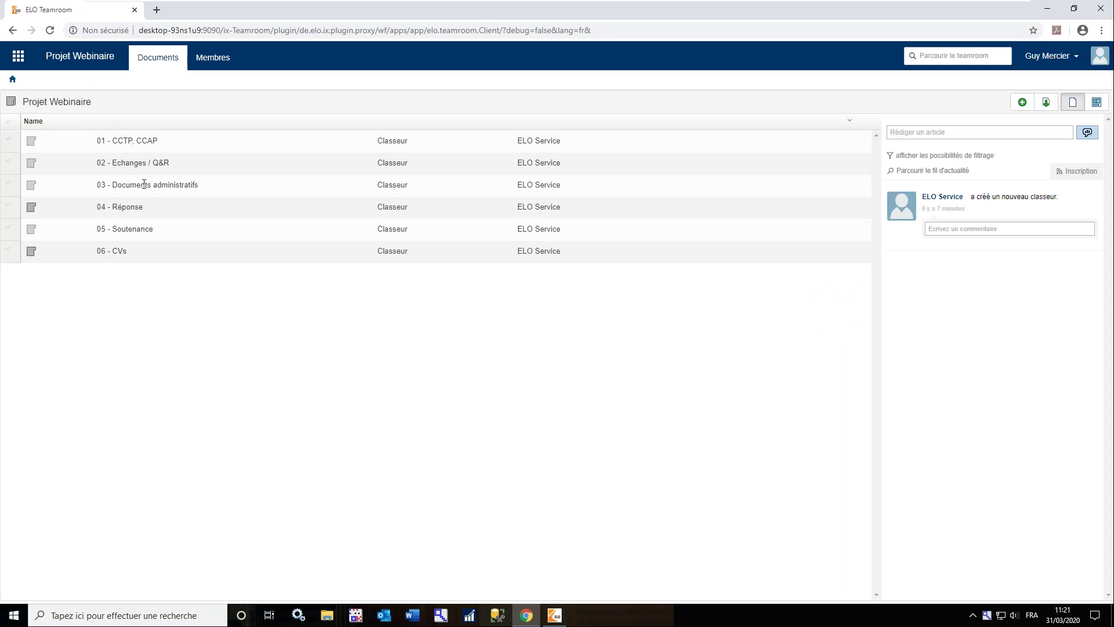
pyautogui.click(124, 208)
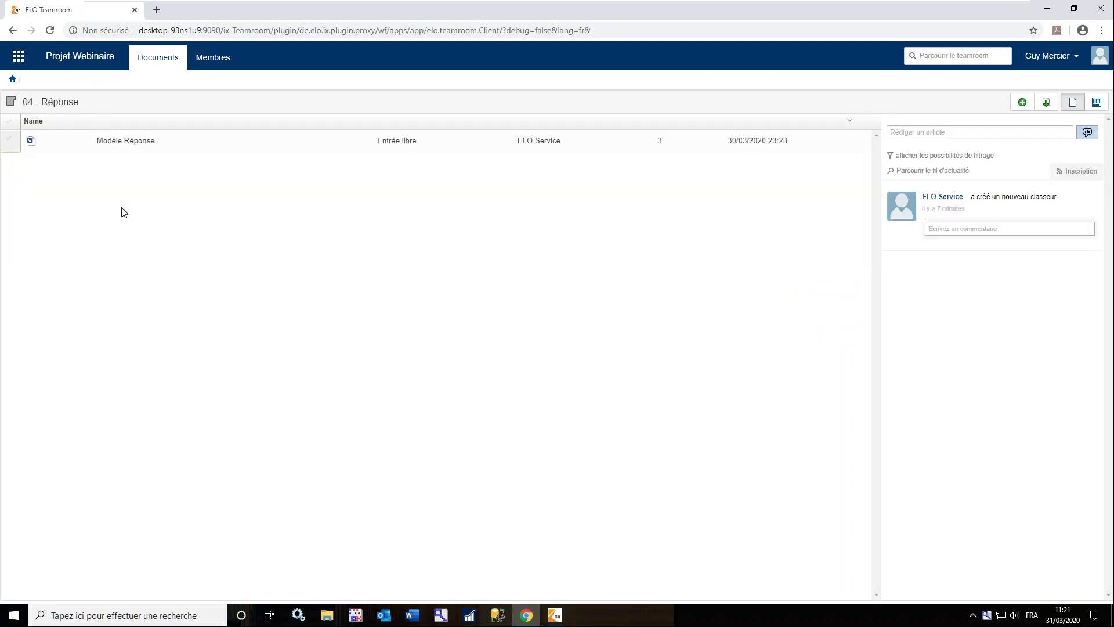
pyautogui.click(123, 142)
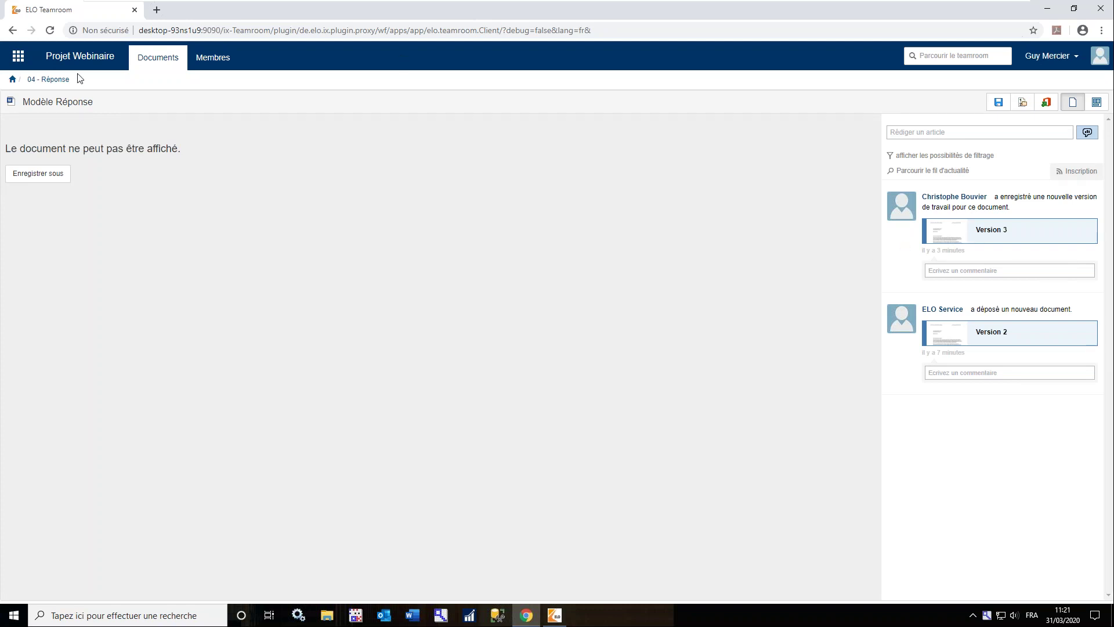
# Upload the SAP Product Tutorial_EN_ALPHA PDF from the desktop into 04 - Réponse
pyautogui.click(39, 81)
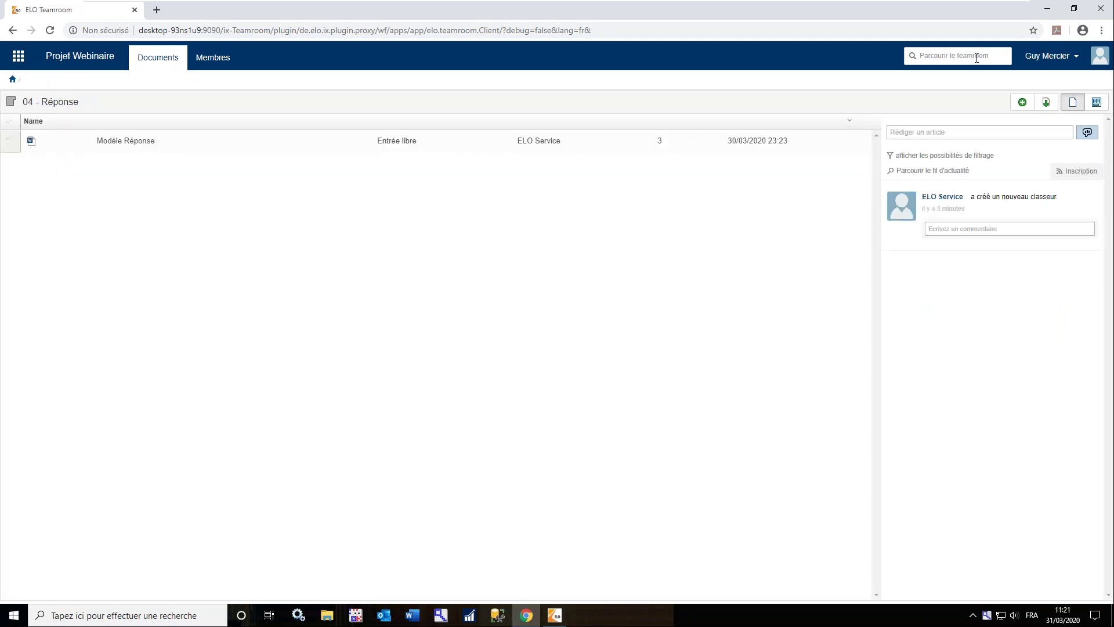
pyautogui.click(1049, 10)
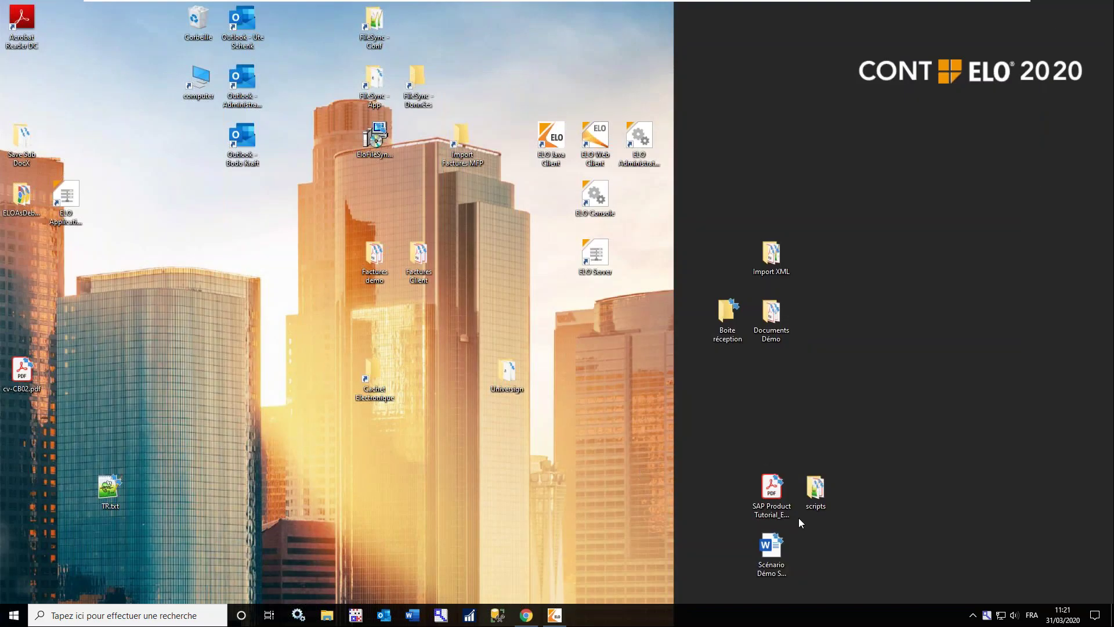
pyautogui.click(775, 502)
pyautogui.moveTo(772, 495); pyautogui.dragTo(340, 409)
pyautogui.hotkey('alt', 'Tab')
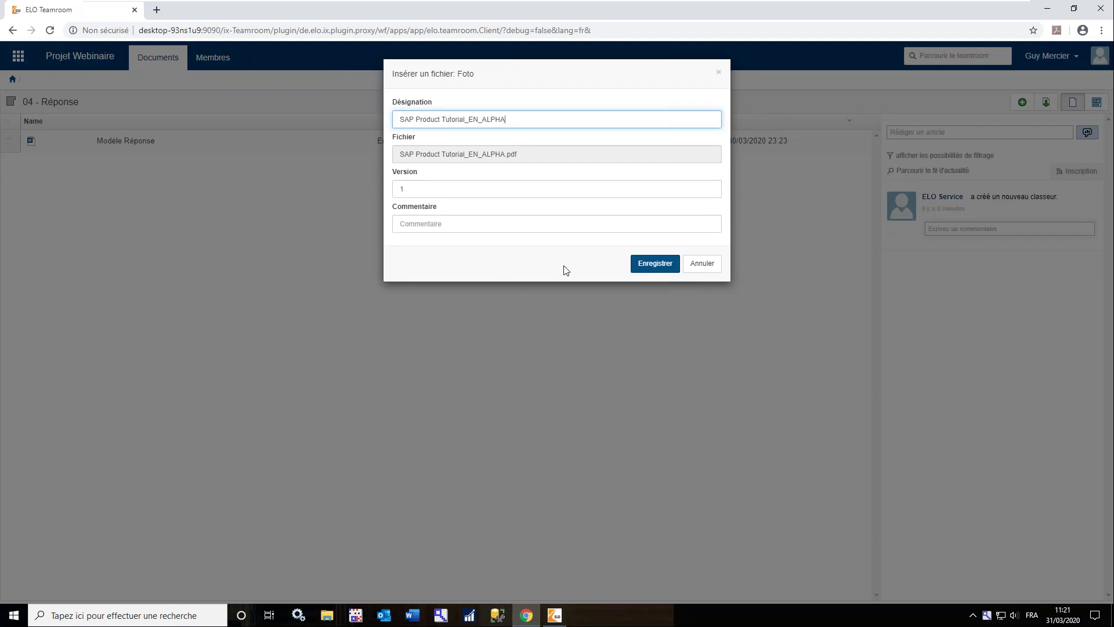
pyautogui.click(645, 267)
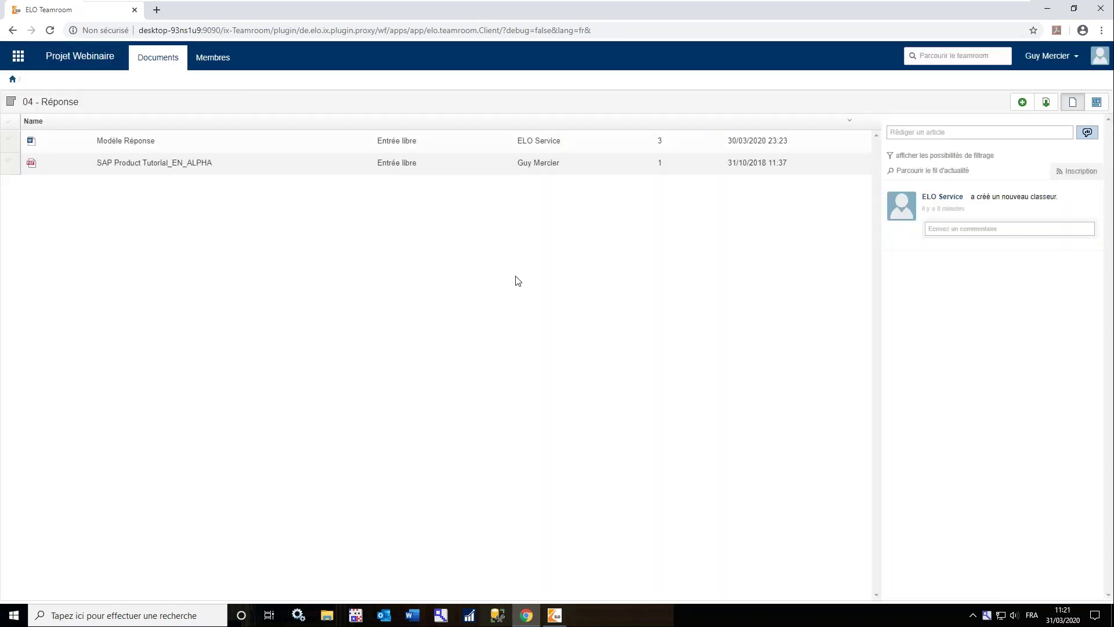
# Create a Normes et Certifications document from its template and return to 04 - Réponse
pyautogui.click(1023, 104)
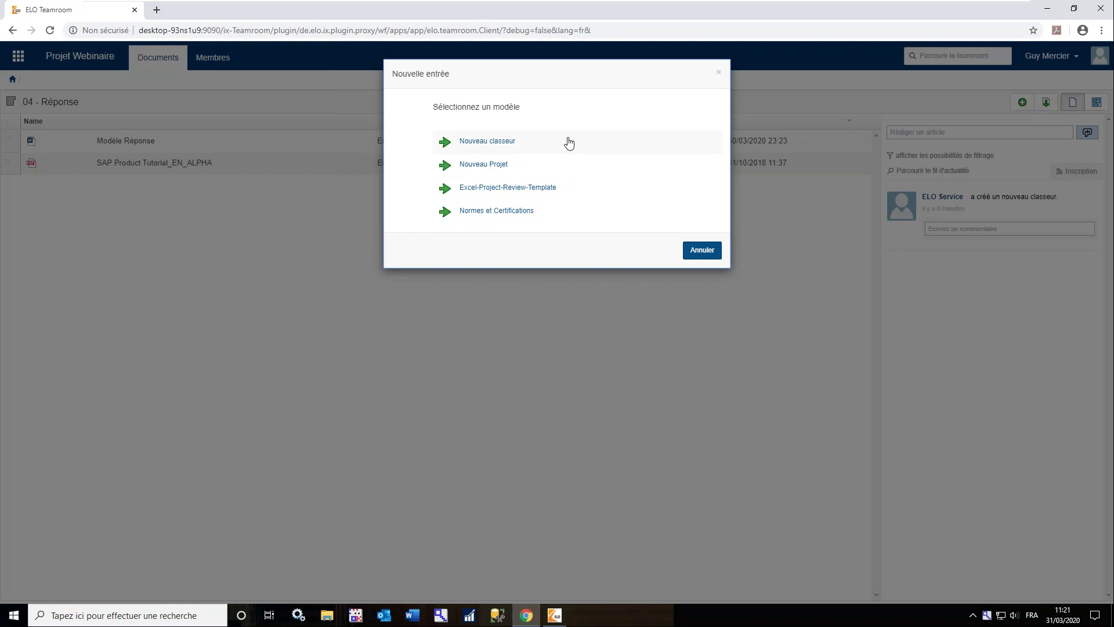
pyautogui.click(497, 211)
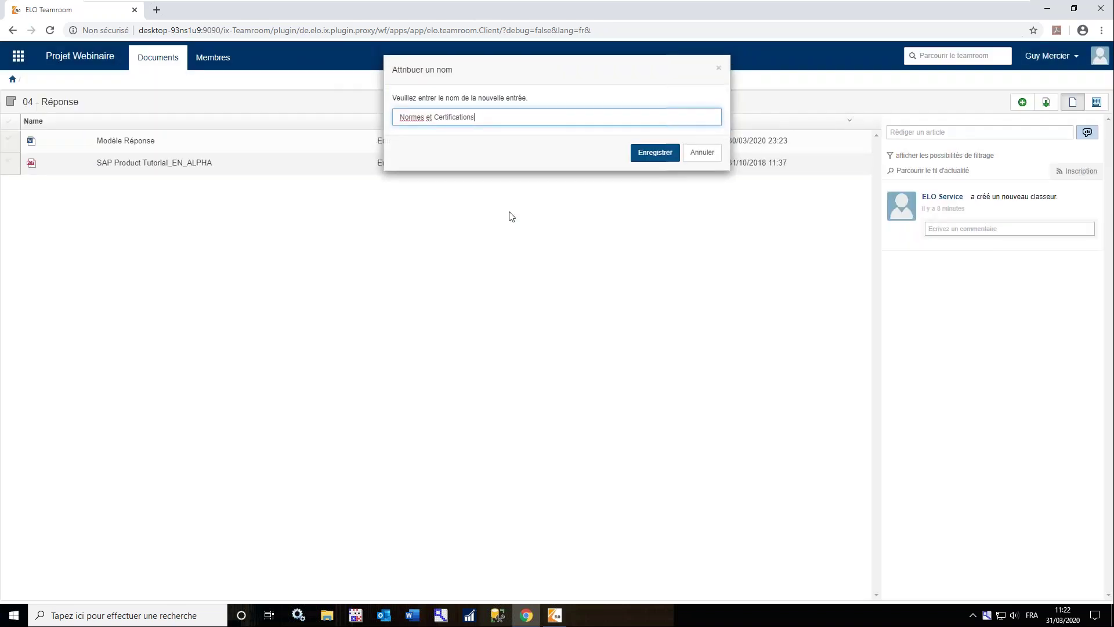
pyautogui.click(658, 160)
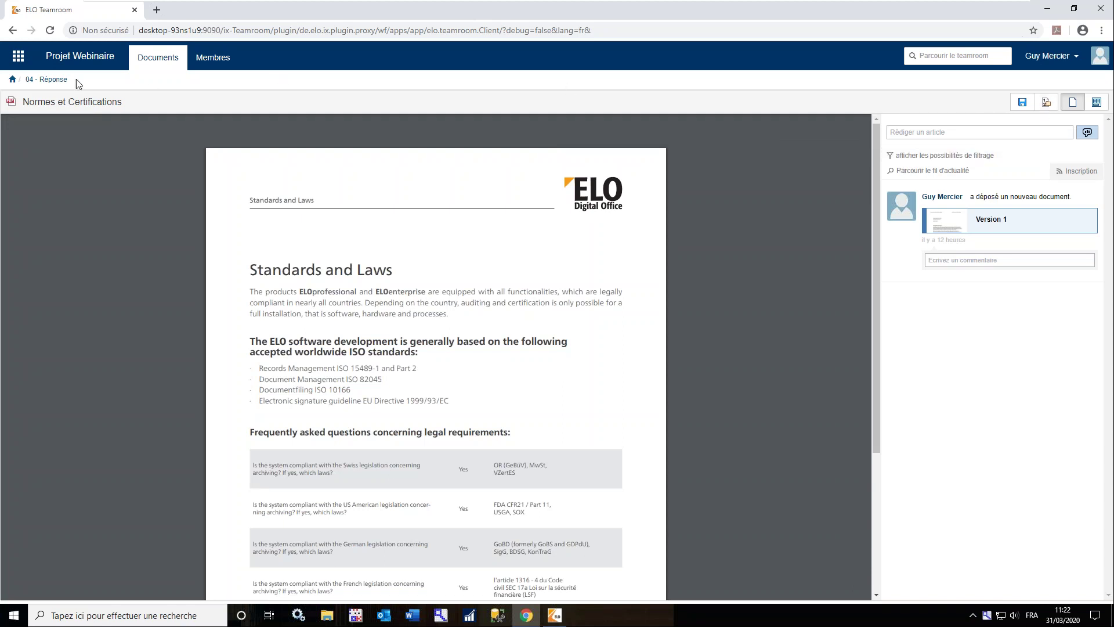
pyautogui.click(58, 79)
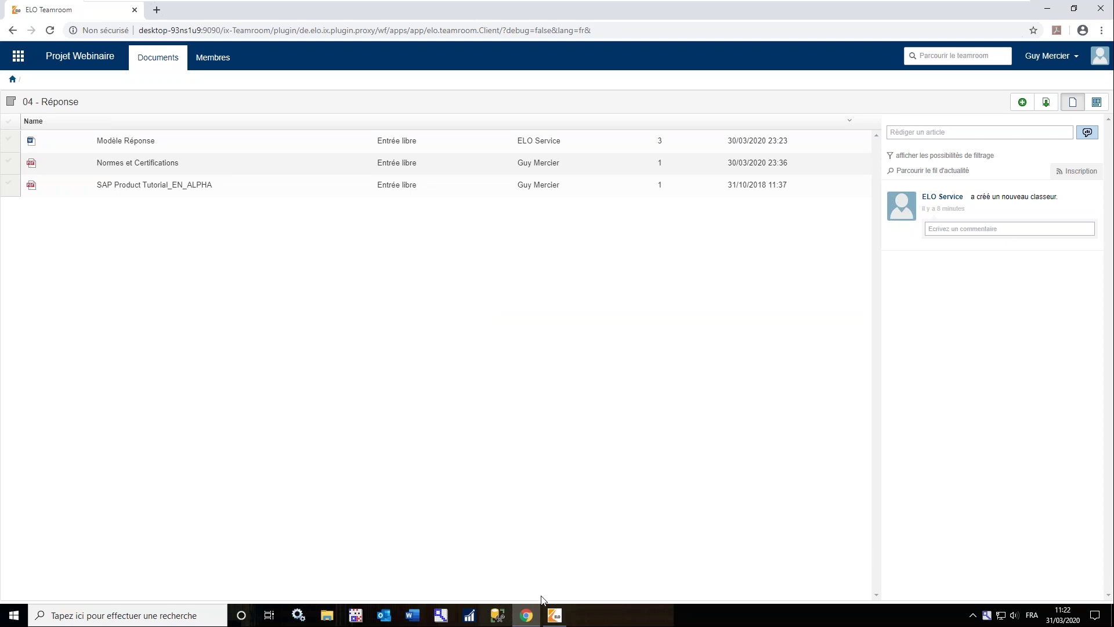
# Switch to the ELO Java Client and go to the Mon ELO home page
pyautogui.moveTo(555, 617)
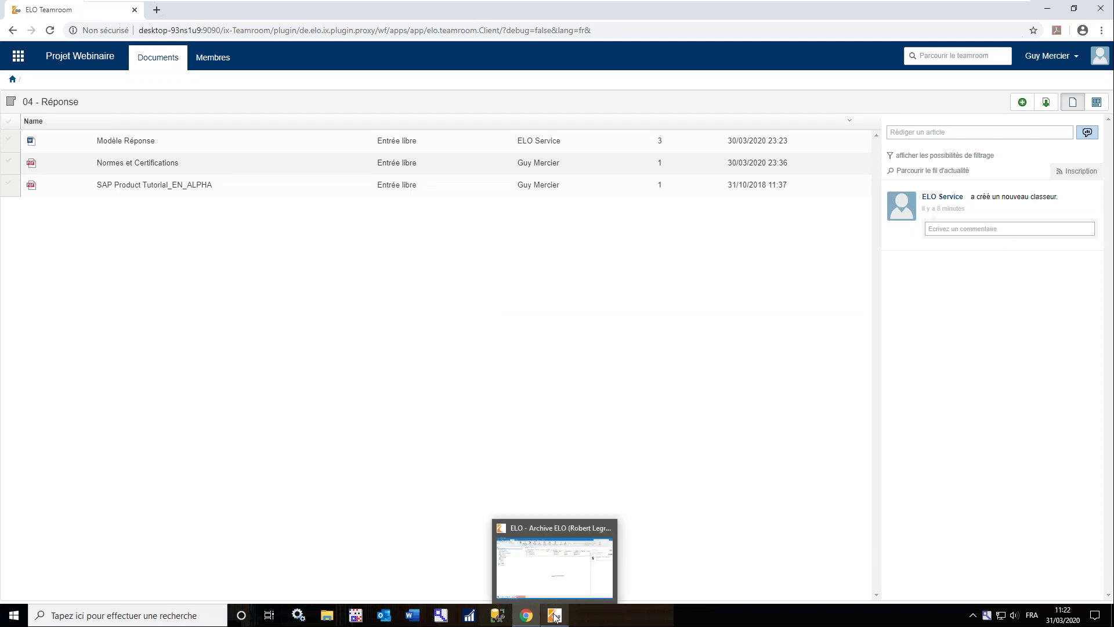
pyautogui.click(556, 574)
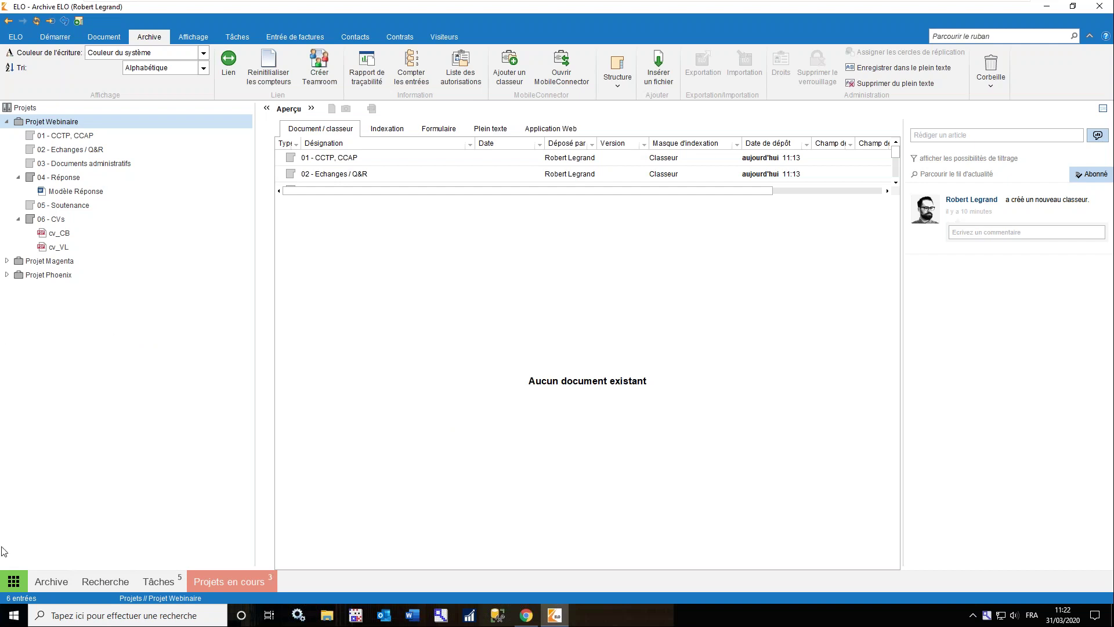
pyautogui.click(14, 582)
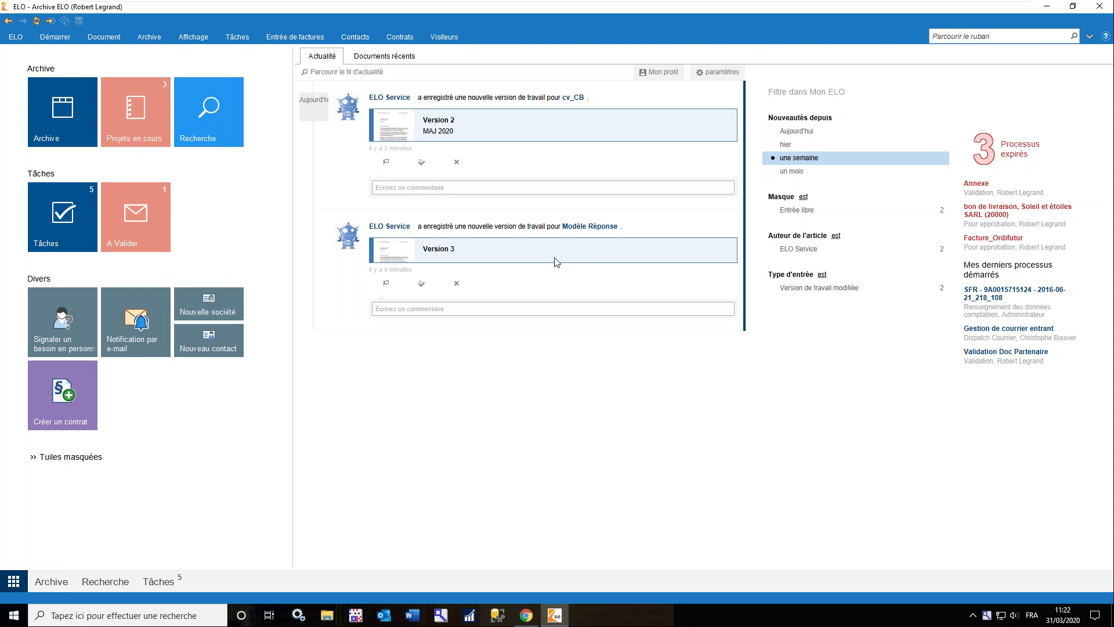
# Open Modèle Réponse from the news feed, scroll its preview, then return to Mon ELO
pyautogui.click(594, 234)
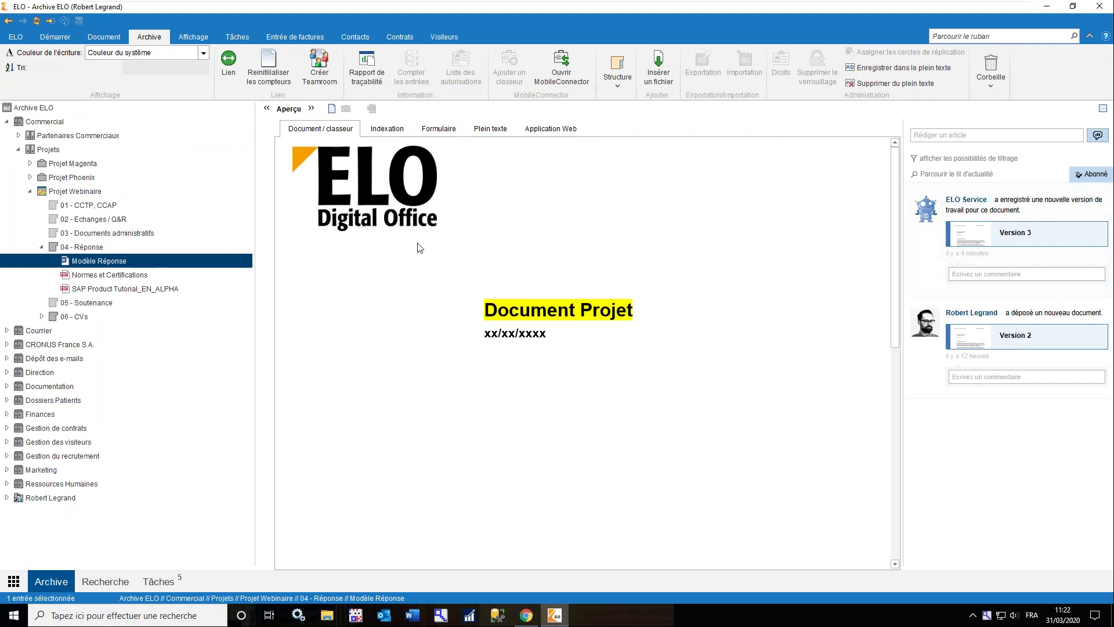
pyautogui.scroll(-7, 420, 248)
pyautogui.scroll(5, 419, 248)
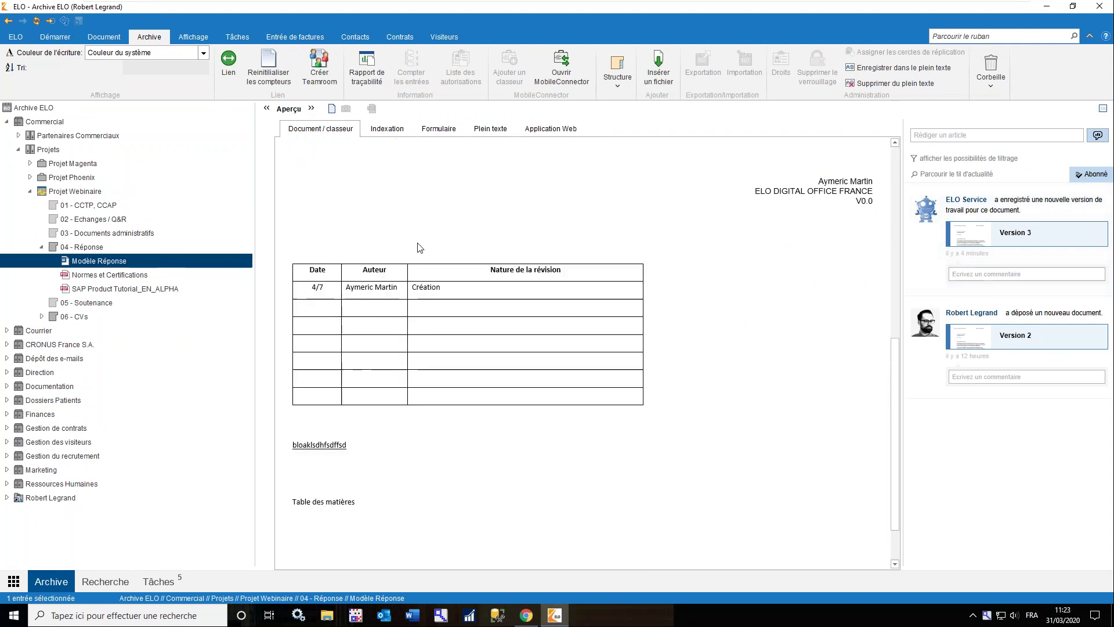
pyautogui.scroll(2, 419, 248)
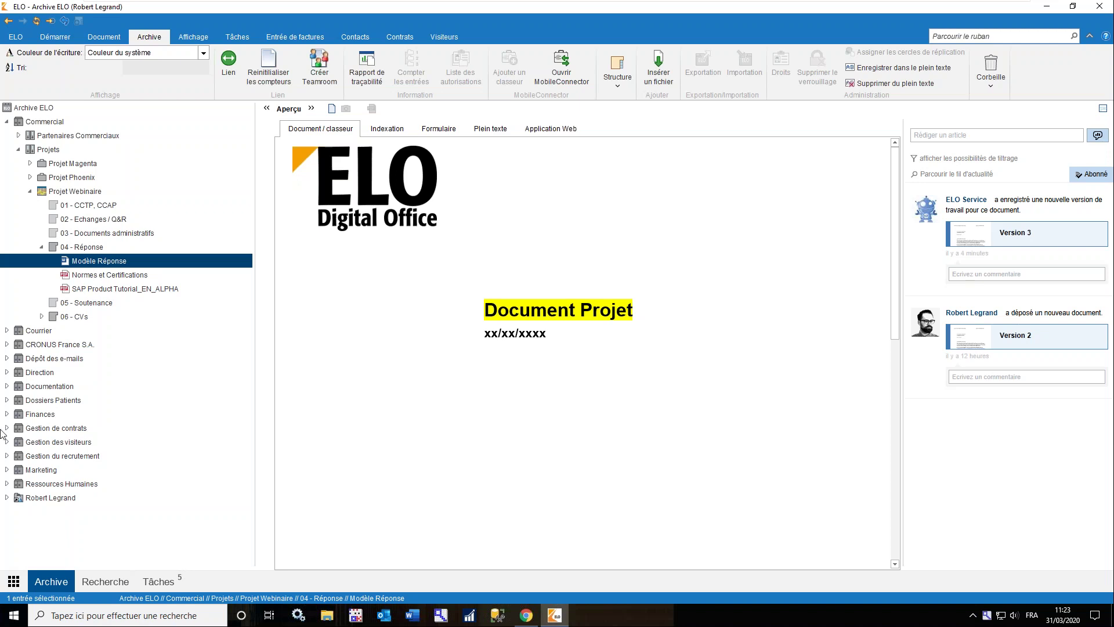
pyautogui.click(14, 581)
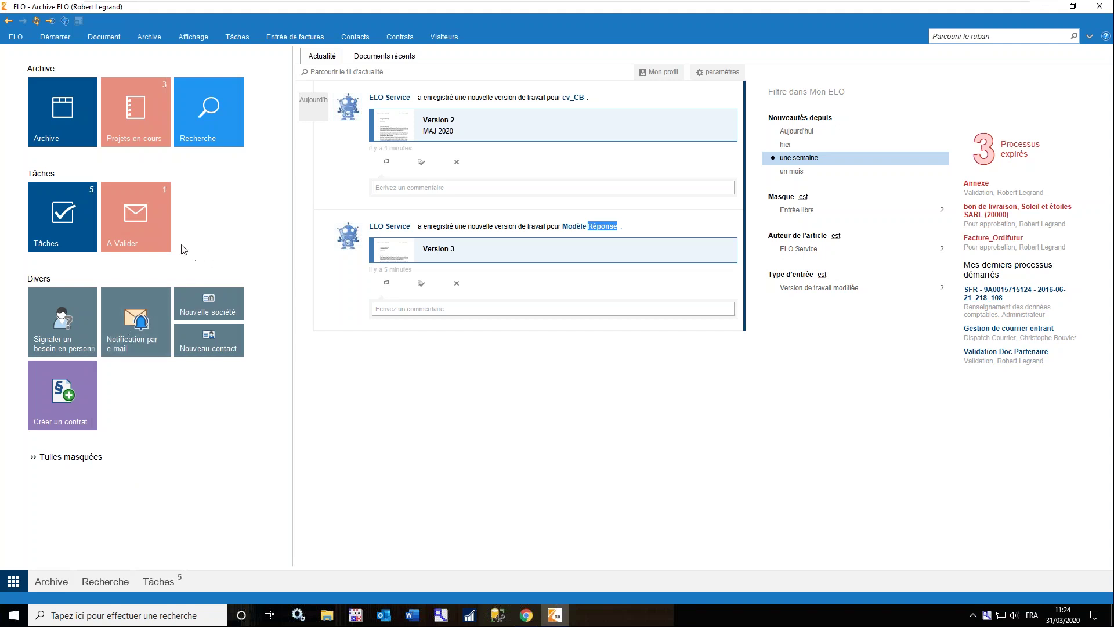
# Forward the Validation Doc Partenaire task to Mise à disposition, then bring Teamroom to the front
pyautogui.click(146, 232)
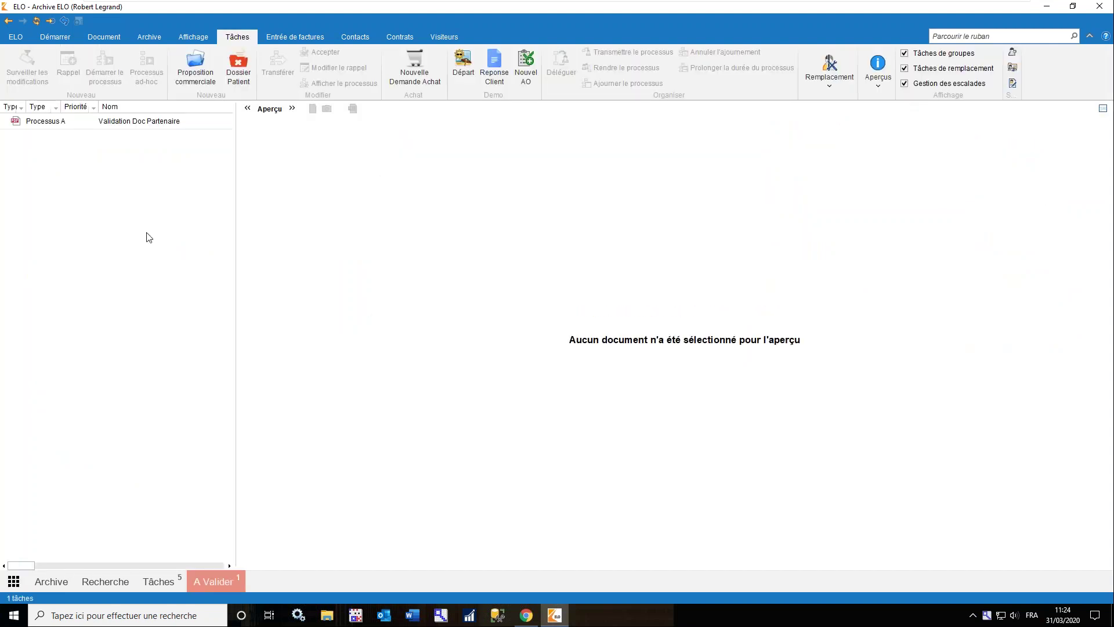
pyautogui.click(112, 122)
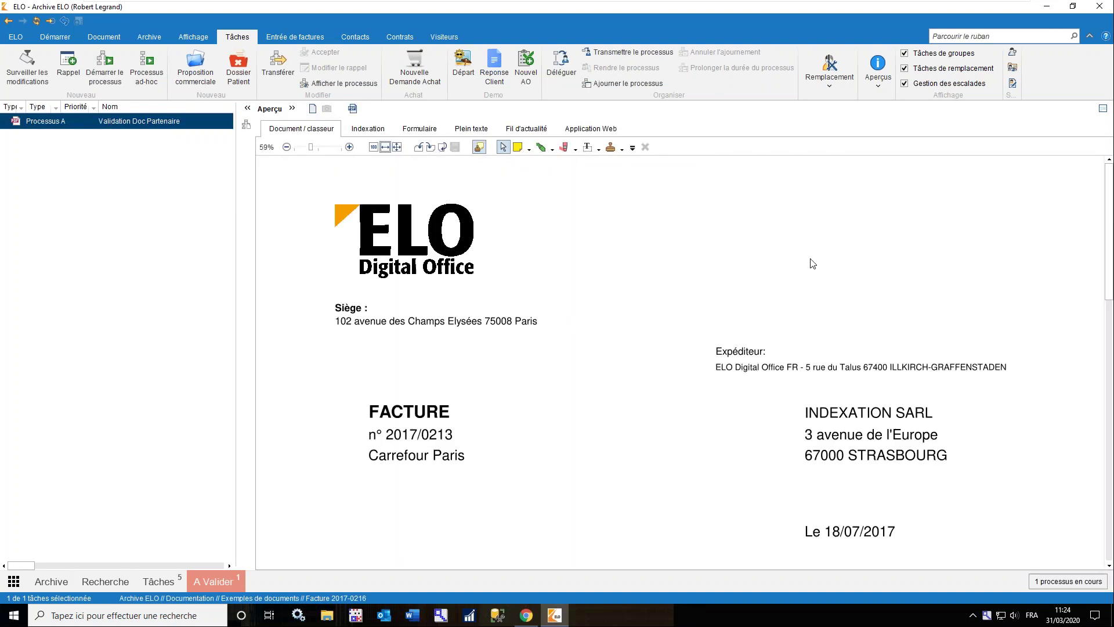
pyautogui.moveTo(1109, 221); pyautogui.dragTo(1093, 198)
pyautogui.click(280, 81)
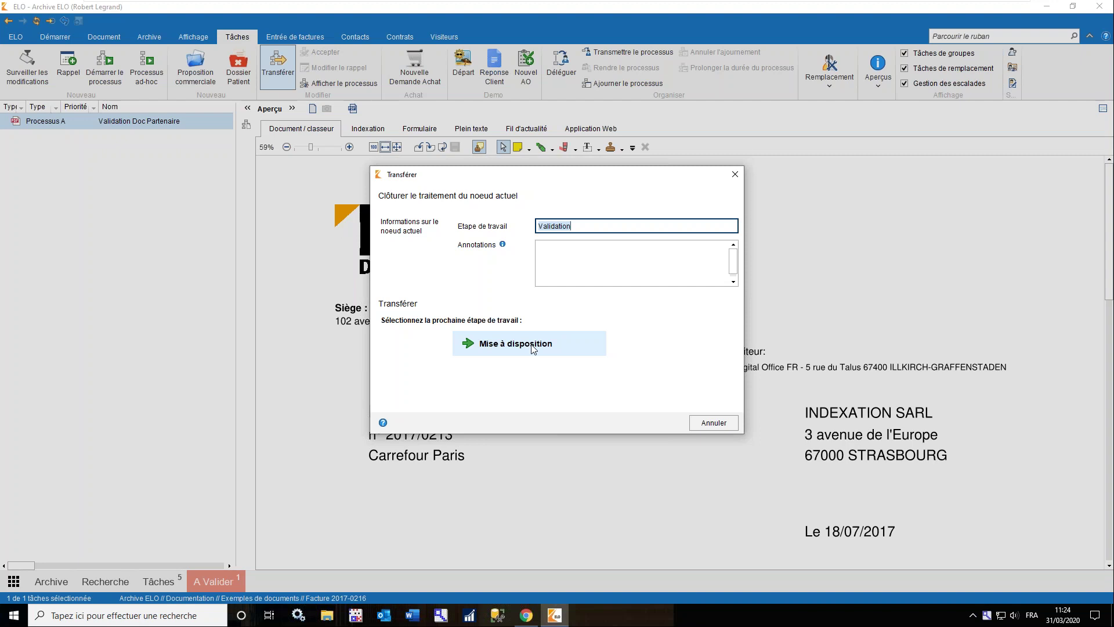
pyautogui.click(532, 347)
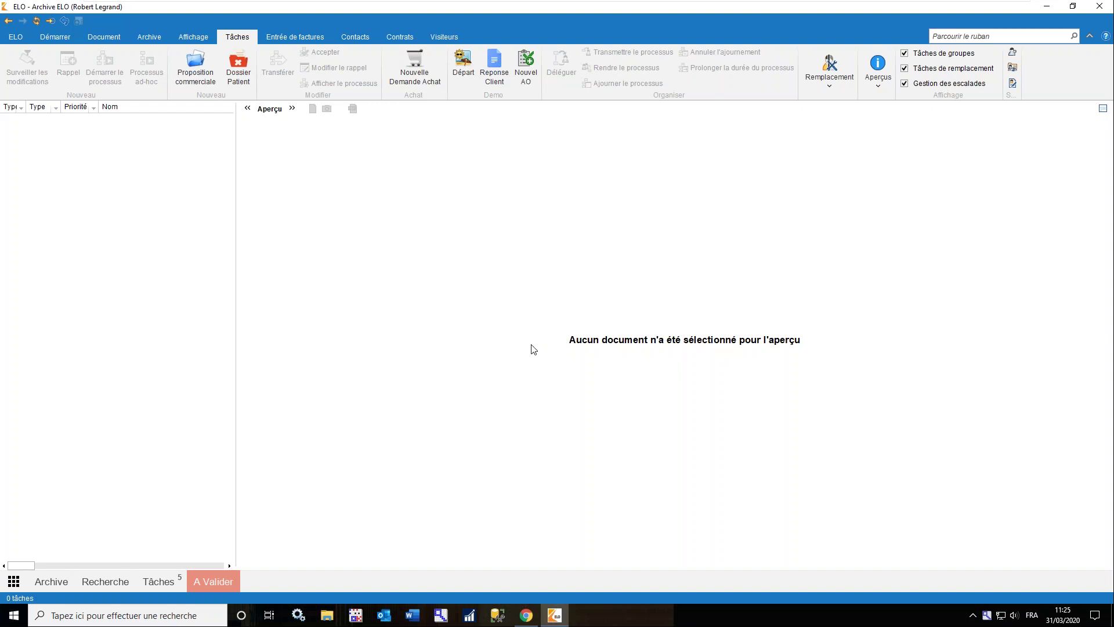
pyautogui.click(526, 616)
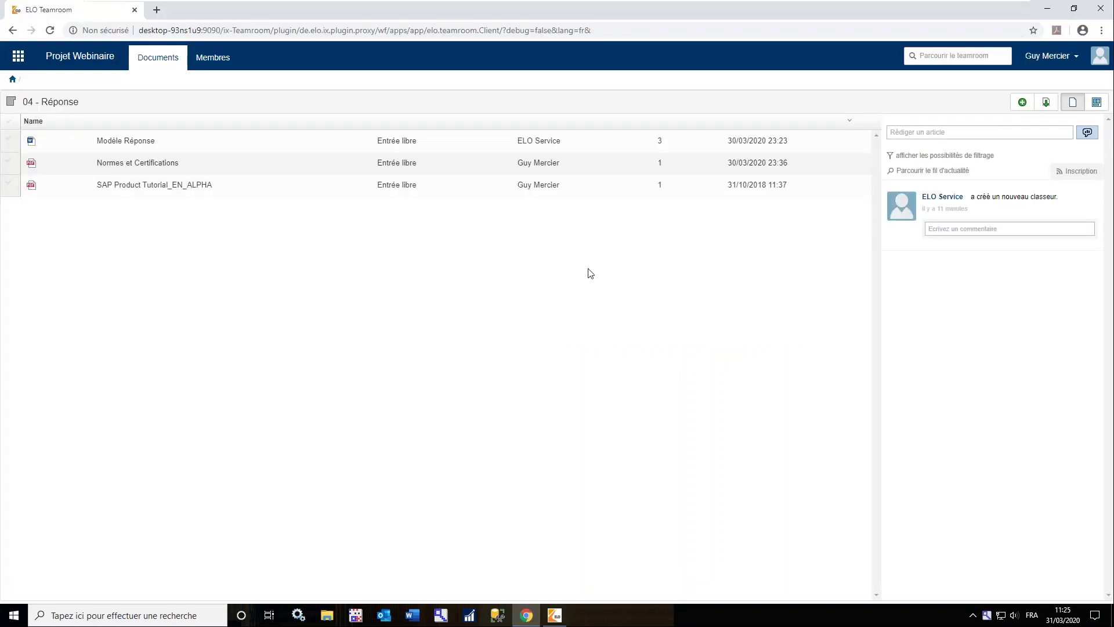
# Sign out of Teamroom and log back in with the saved guest account credentials
pyautogui.click(1041, 60)
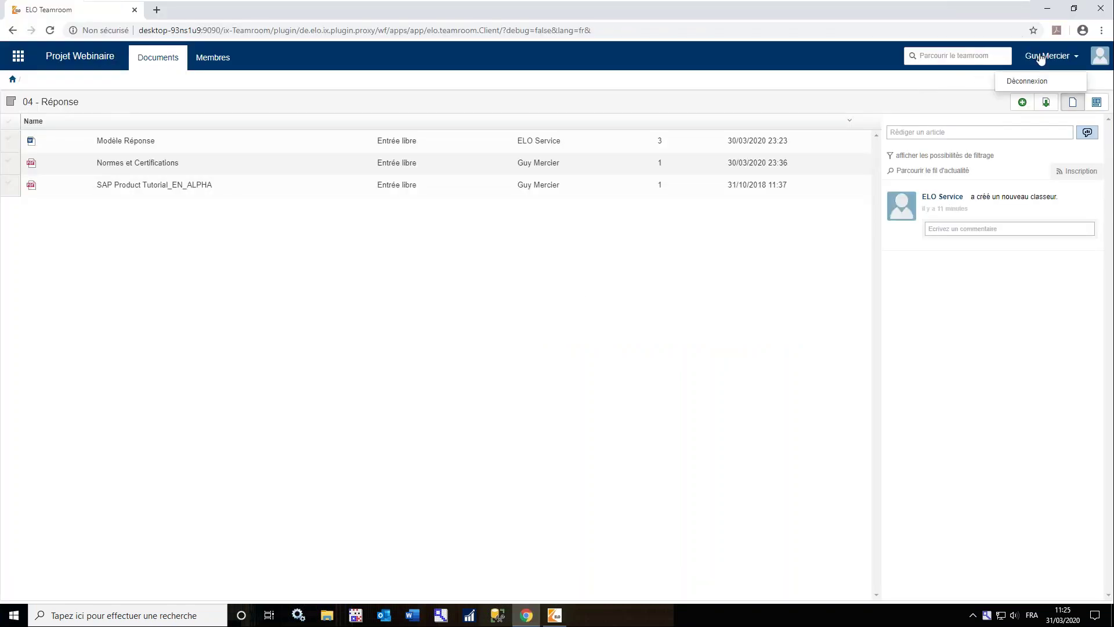
pyautogui.click(1028, 84)
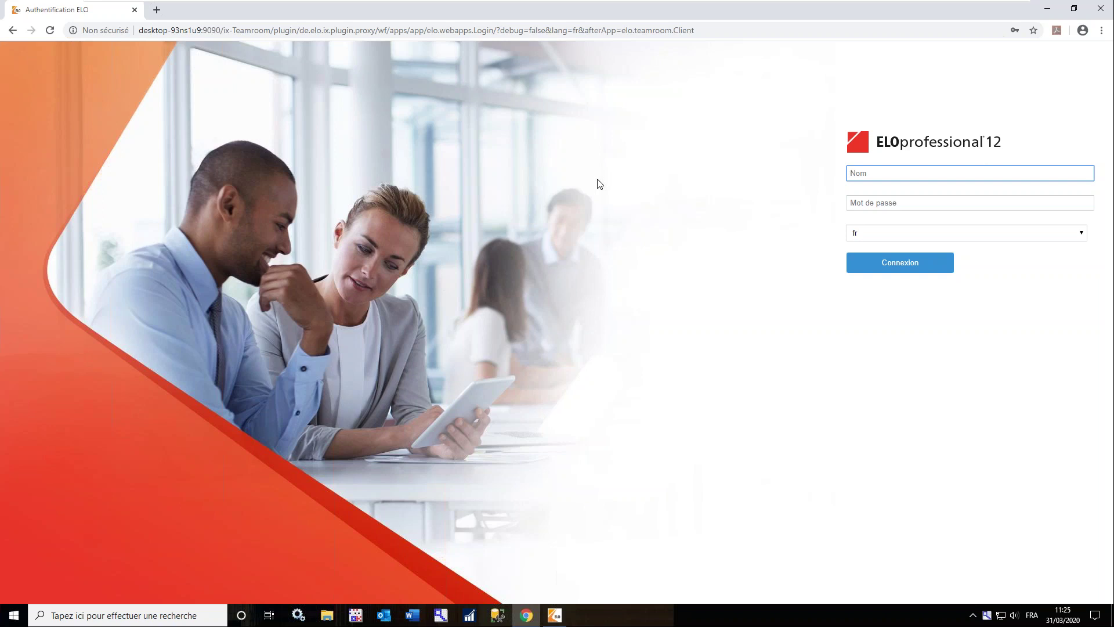
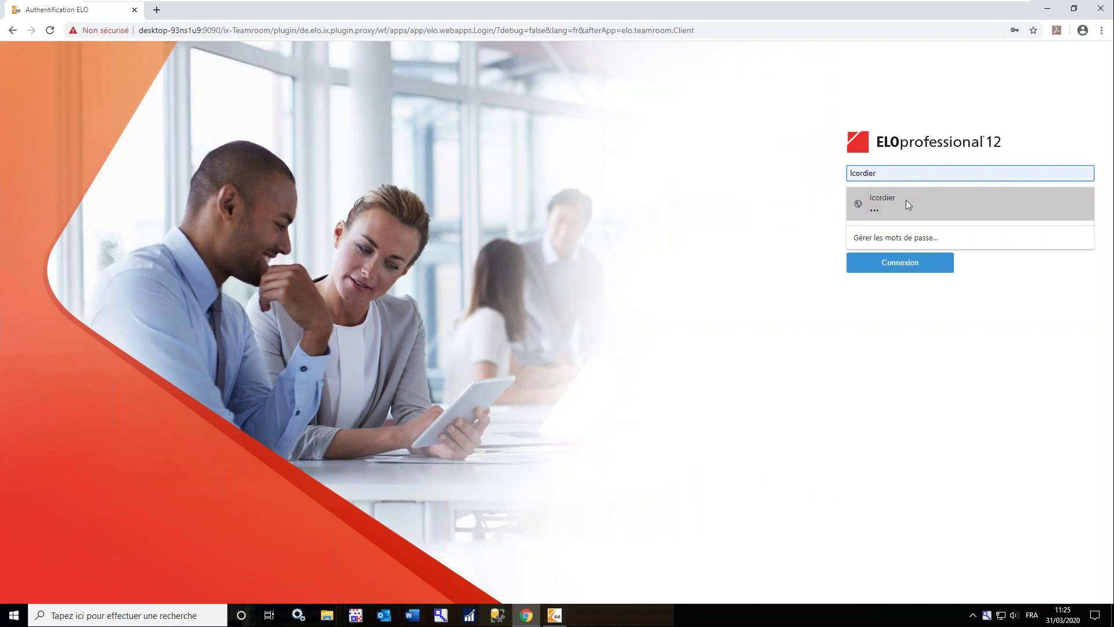
pyautogui.click(906, 200)
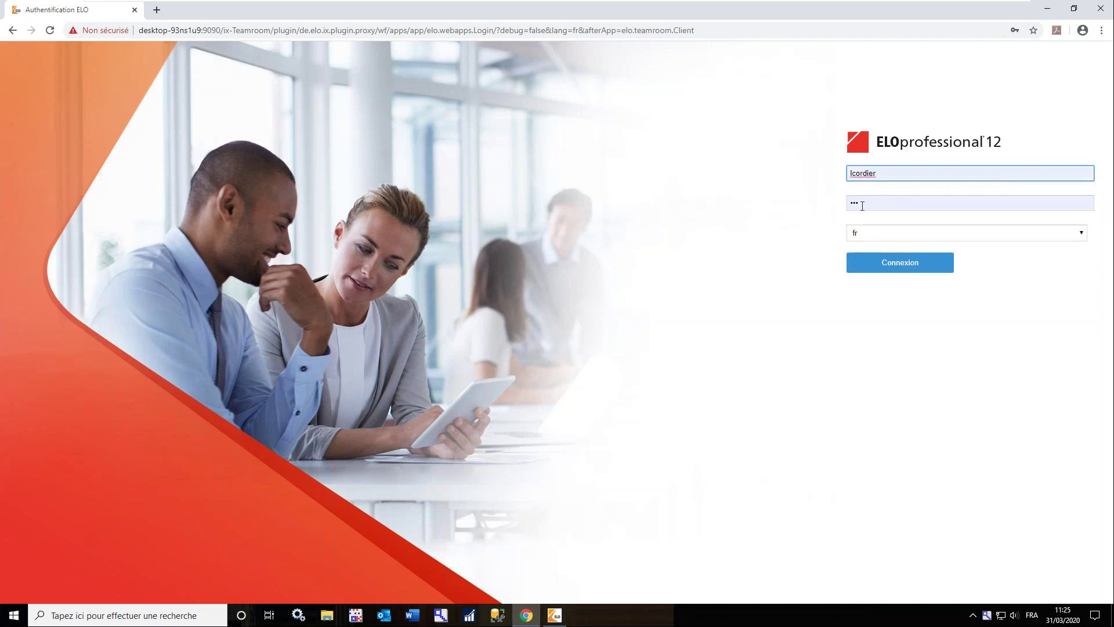
pyautogui.click(870, 264)
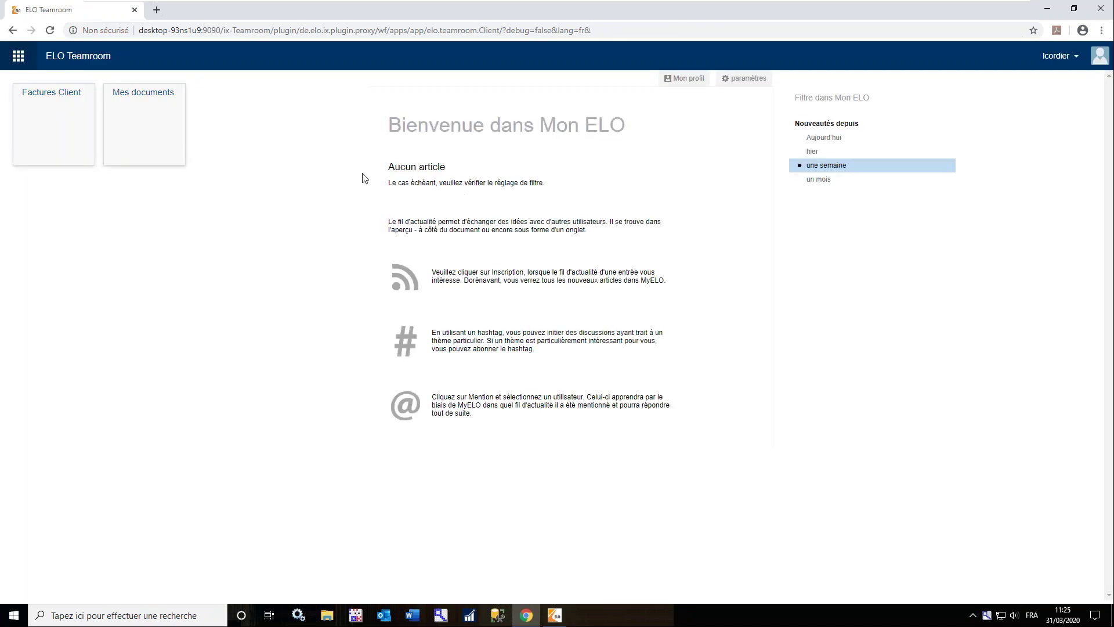
# Open invoice Facture 2017-0216 from Mes documents > 2020 and download it as a PDF
pyautogui.click(156, 124)
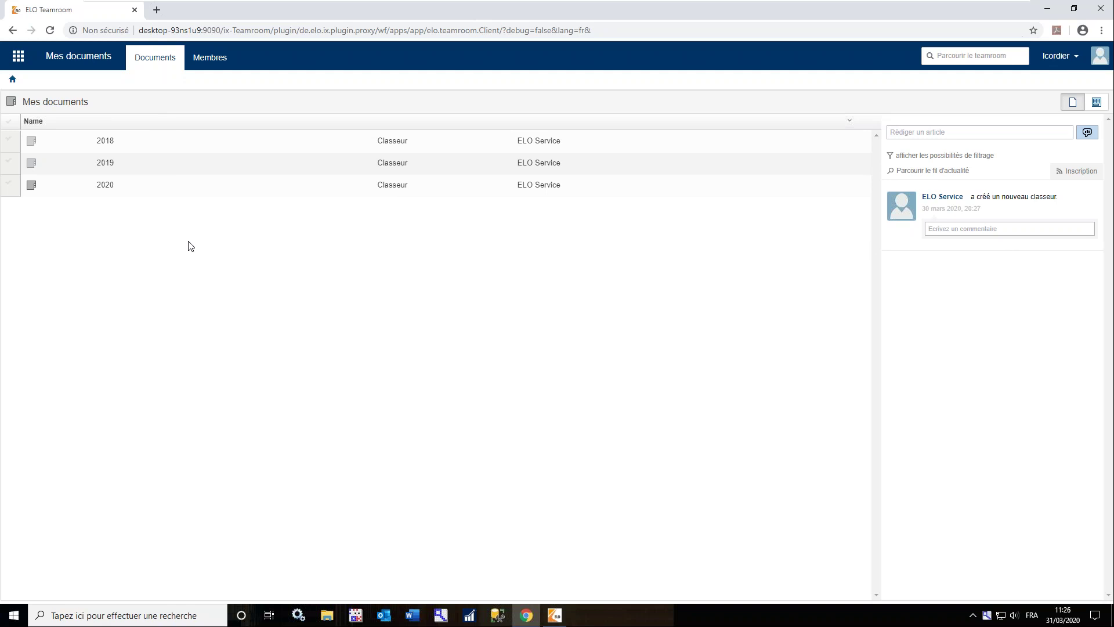
pyautogui.doubleClick(127, 191)
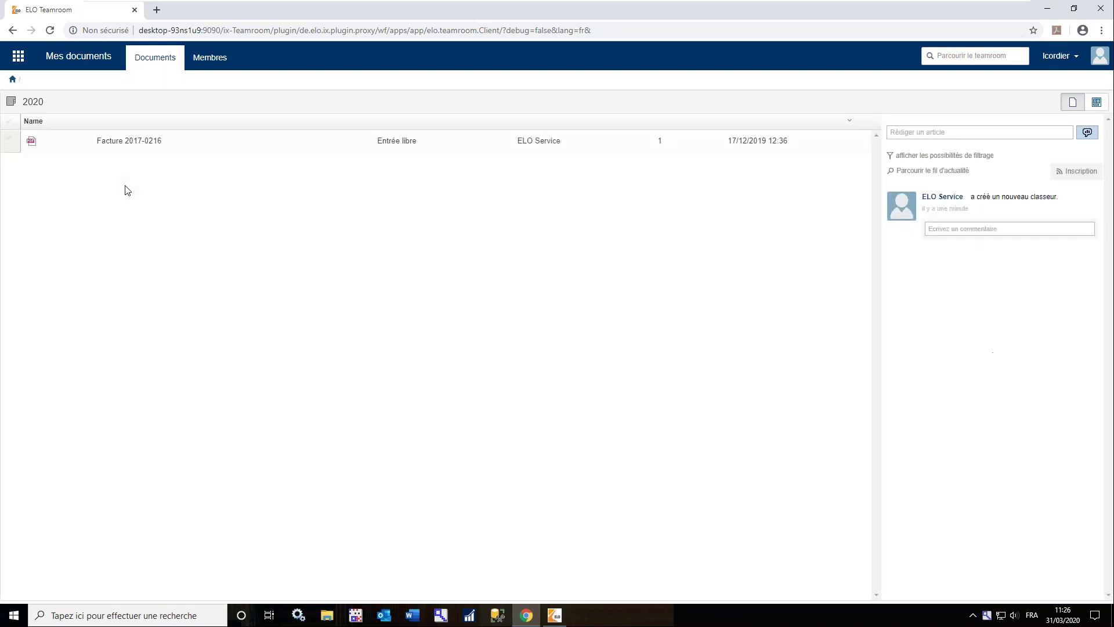
pyautogui.doubleClick(132, 140)
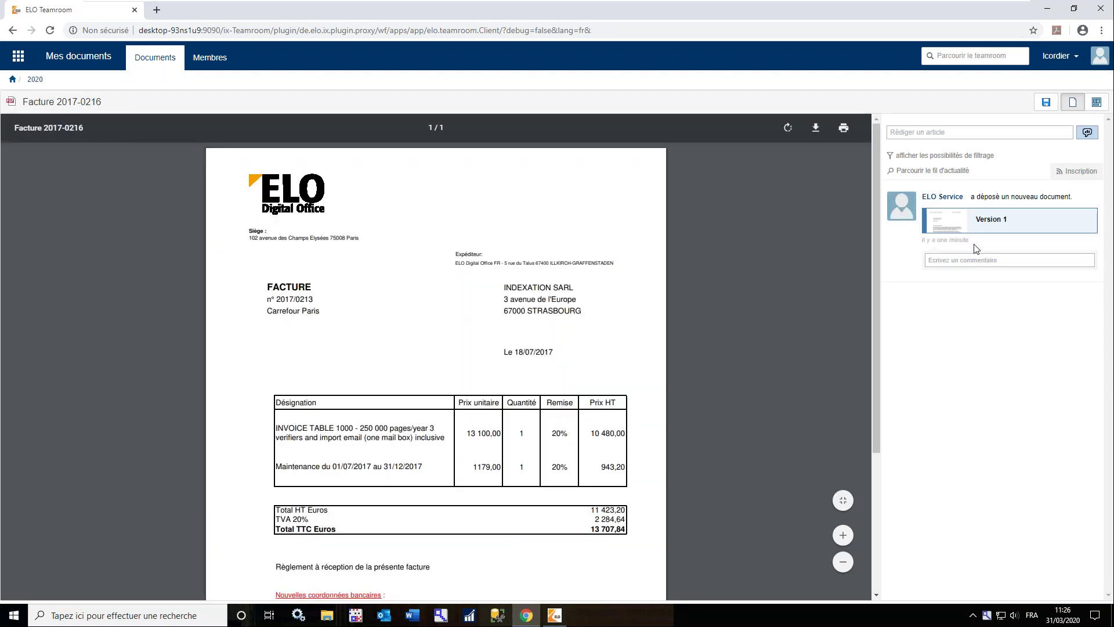
pyautogui.moveTo(975, 240); pyautogui.dragTo(931, 243)
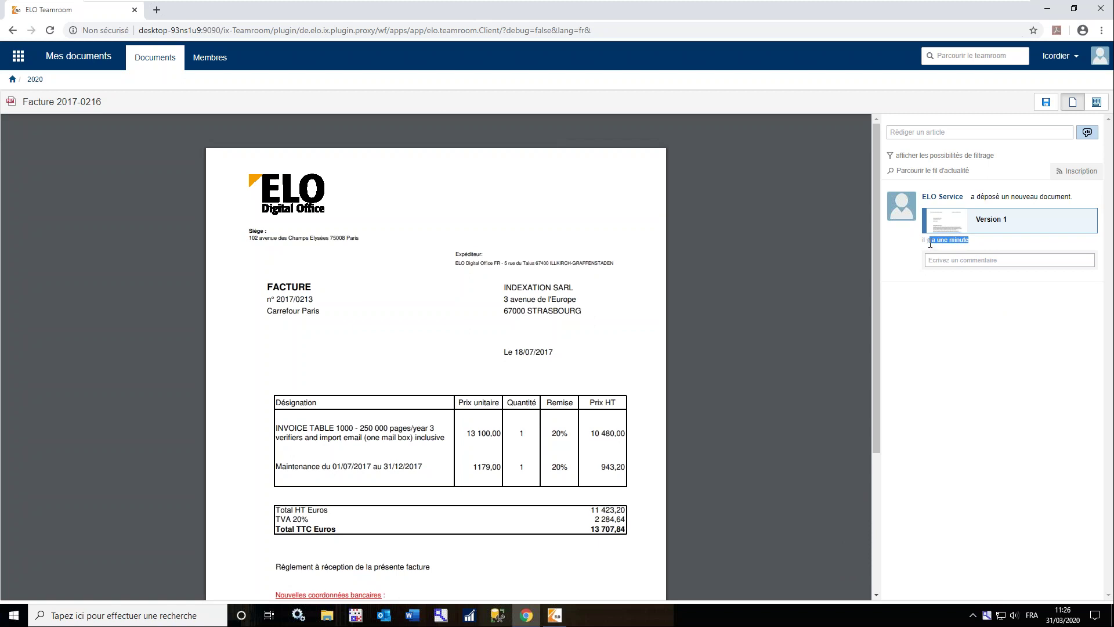
pyautogui.click(993, 248)
pyautogui.click(1048, 103)
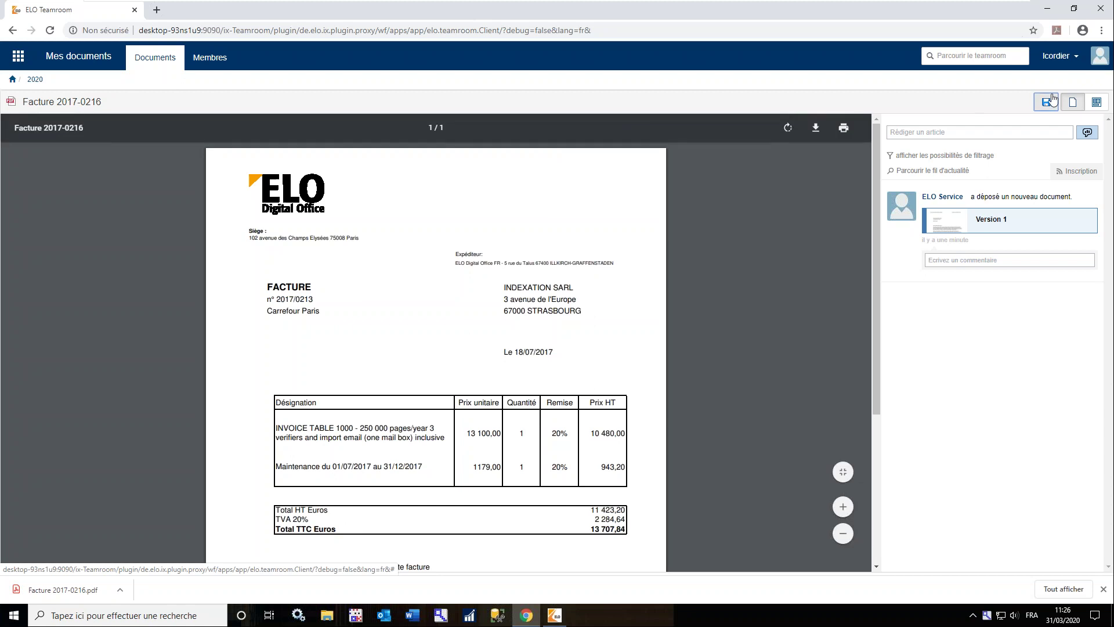
# Review the guest member's profile on the Membres page, then sign the guest out
pyautogui.click(205, 57)
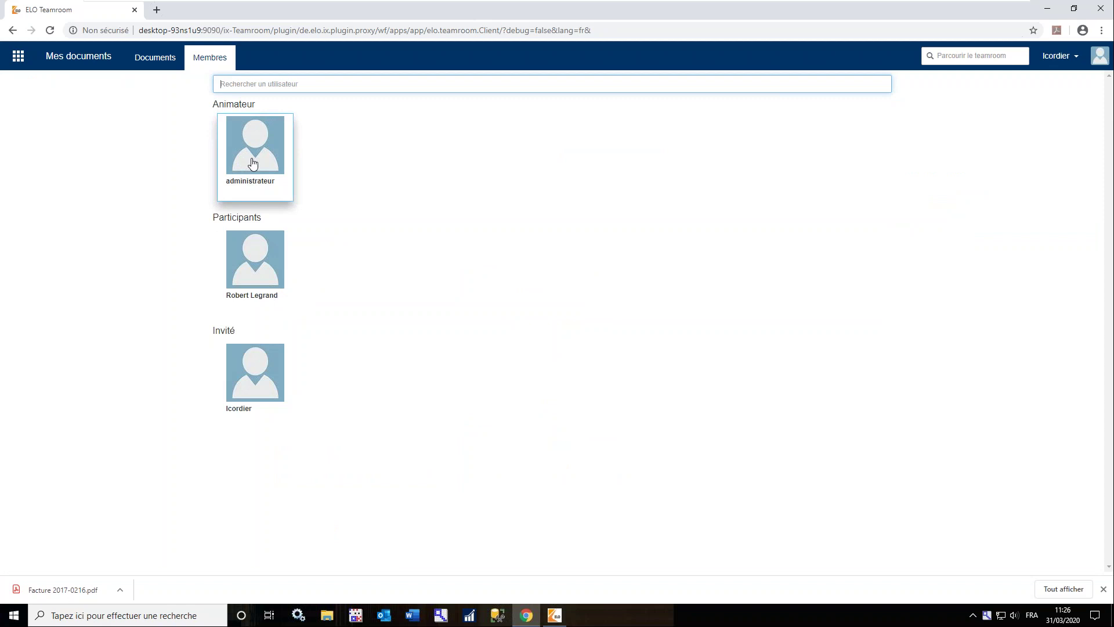
pyautogui.click(261, 377)
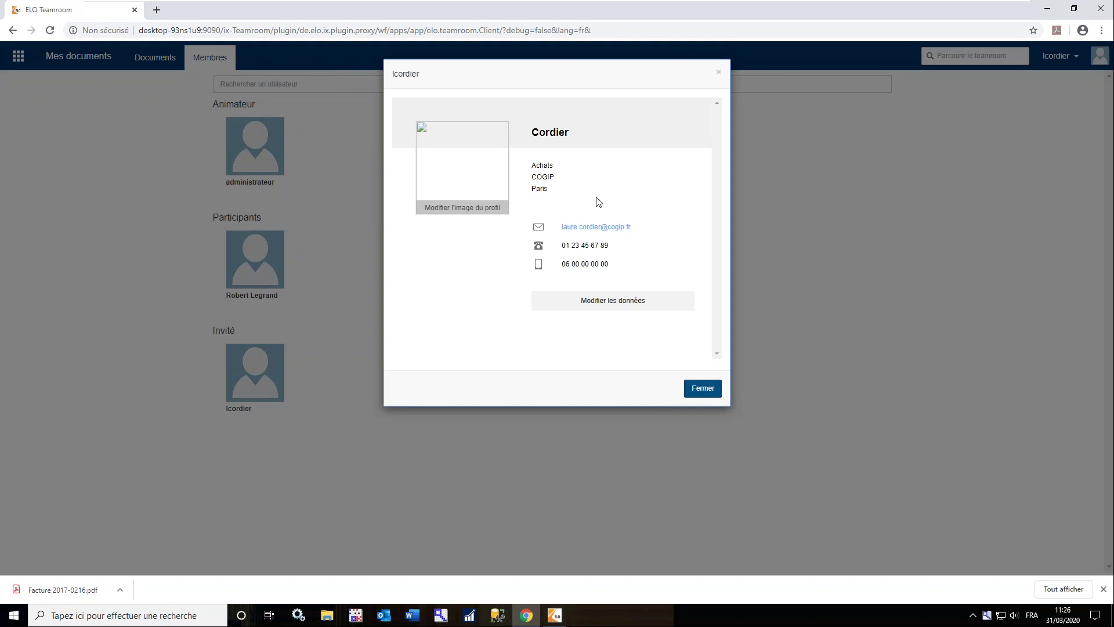
pyautogui.click(630, 299)
pyautogui.scroll(-2, 638, 240)
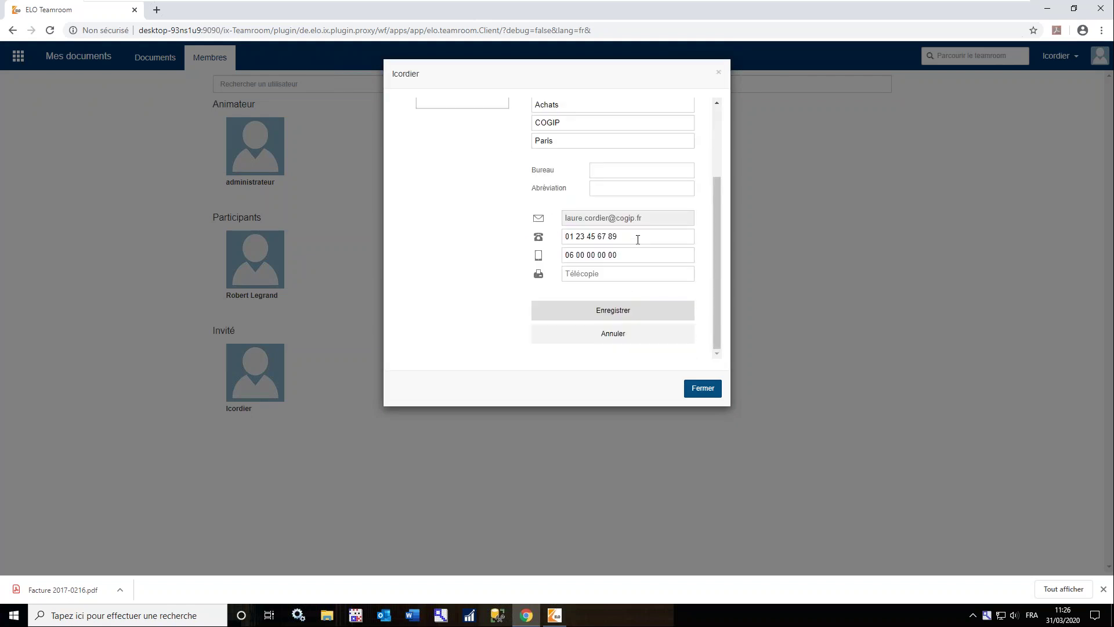
pyautogui.scroll(2, 637, 239)
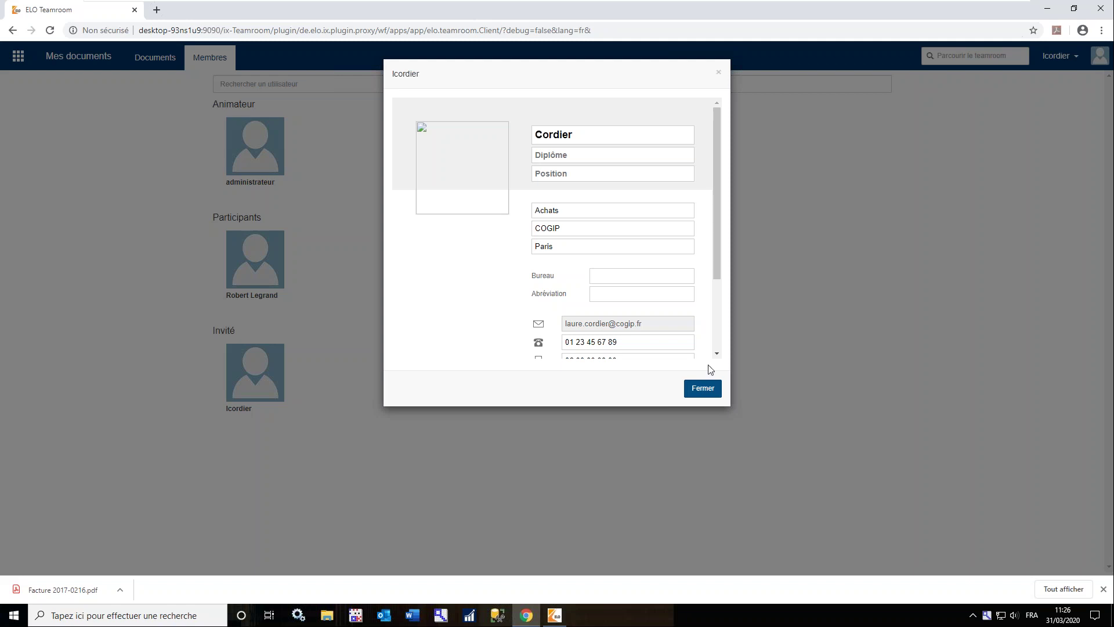
pyautogui.click(702, 387)
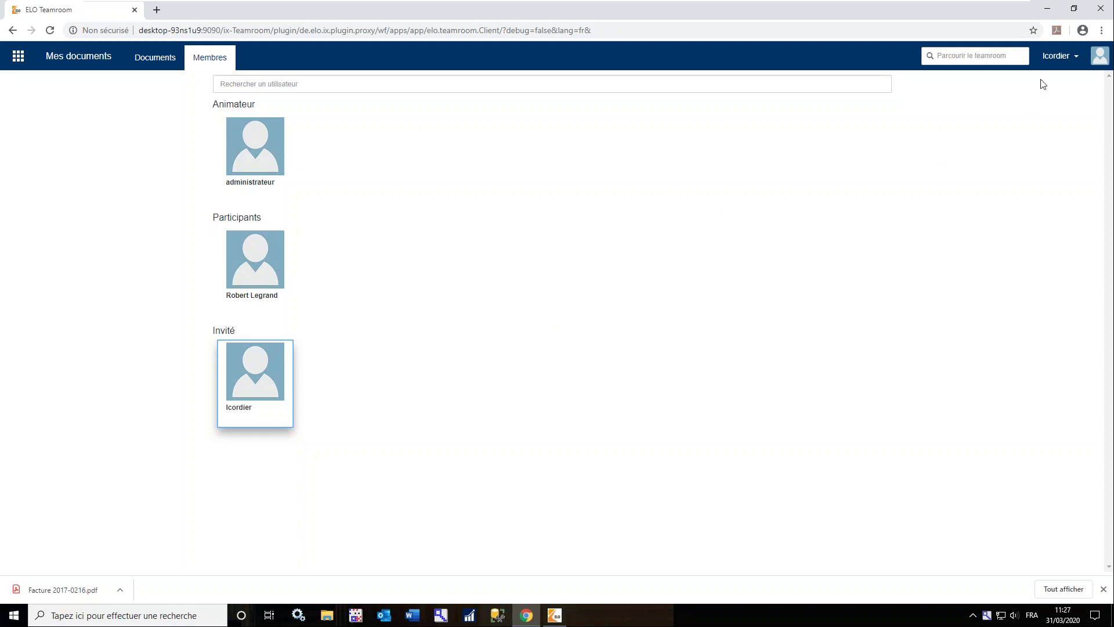
pyautogui.click(1059, 58)
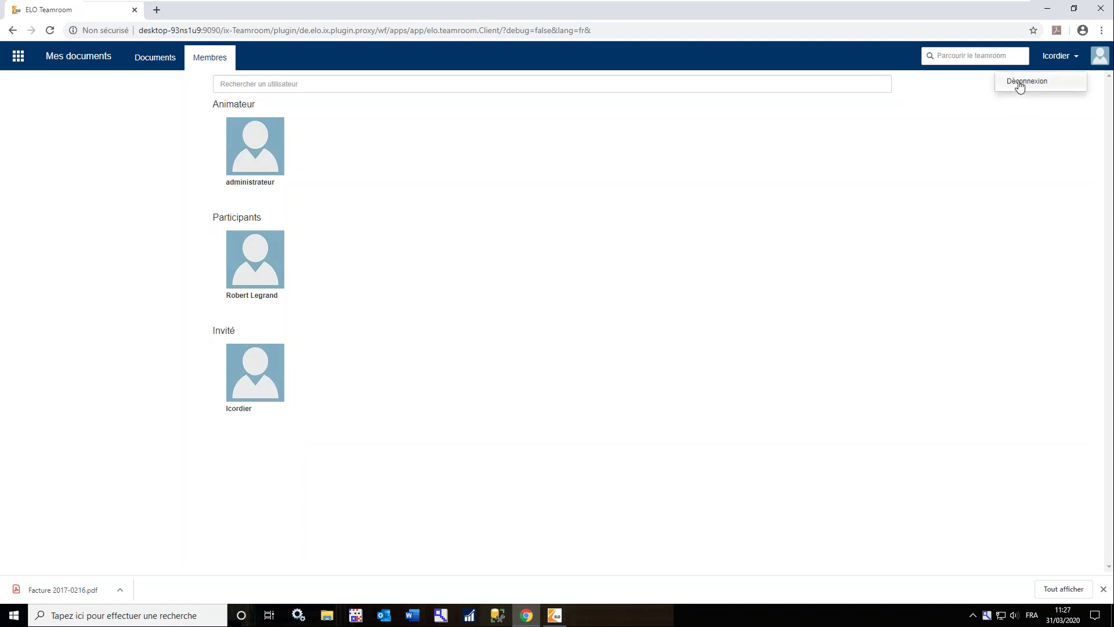
pyautogui.click(1020, 85)
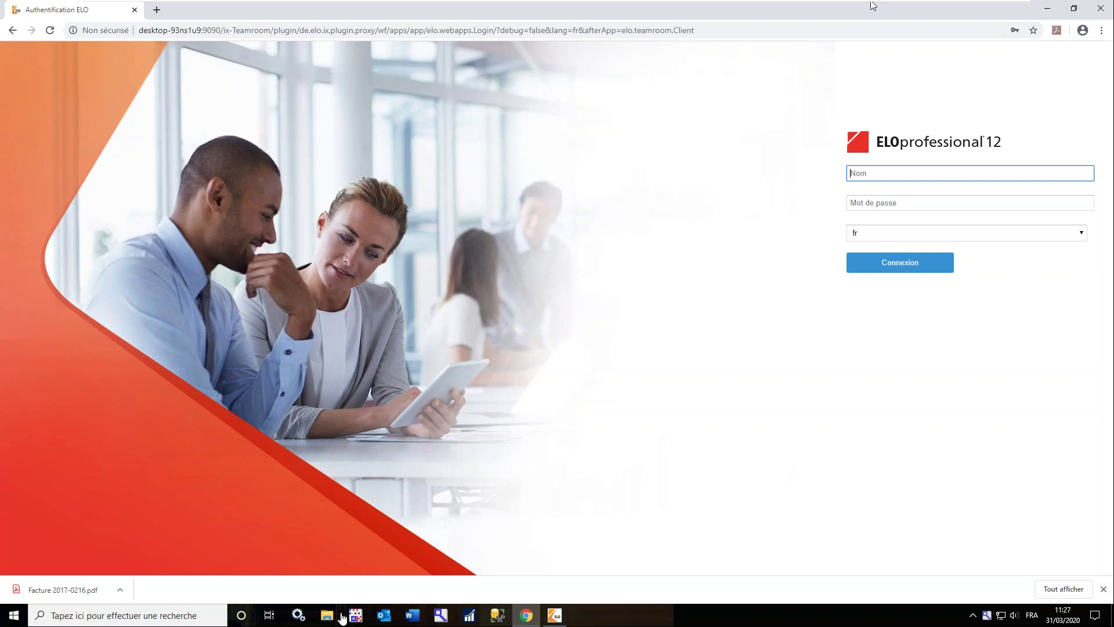
# Leave the virtual machine and run 02 - TR.pptx as a slideshow, going back to slide 8
pyautogui.hotkey('ctrl', 'alt', 'Return')
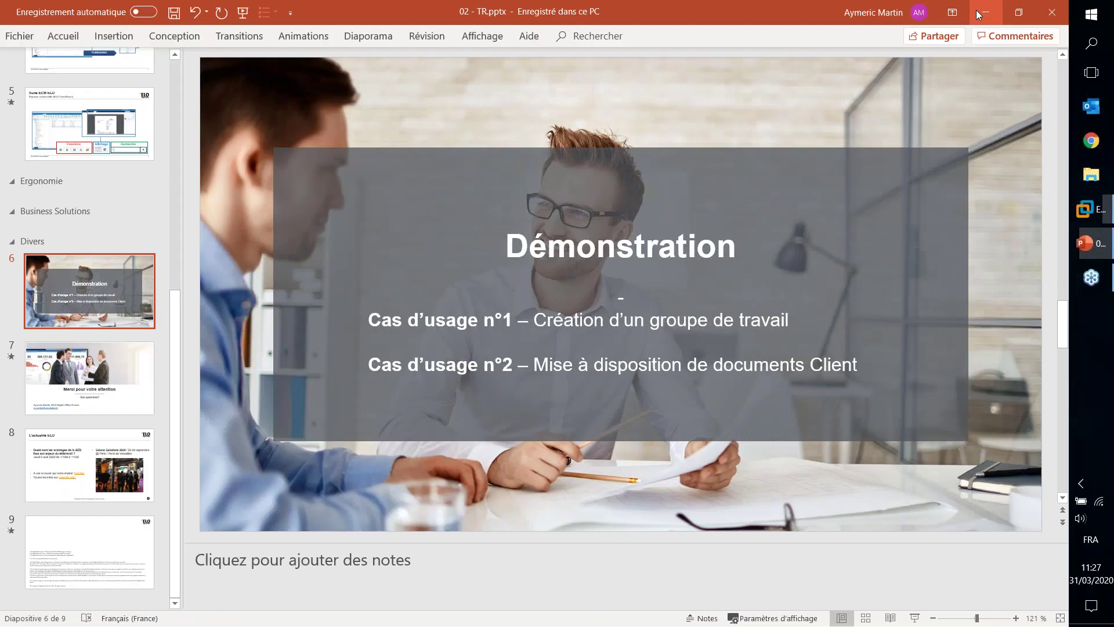
pyautogui.click(977, 10)
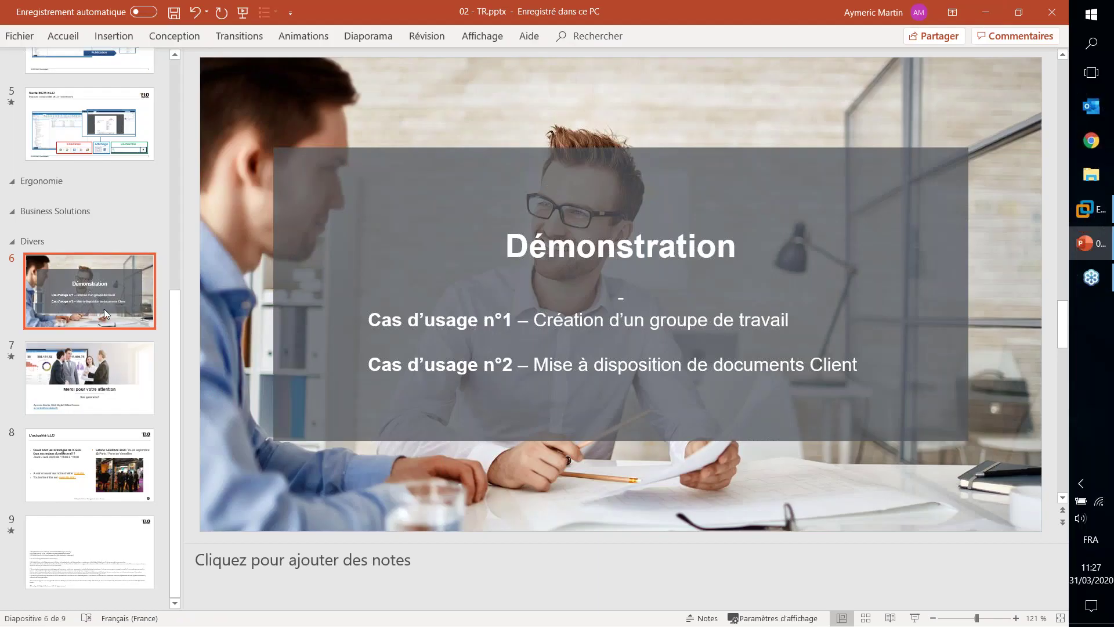
pyautogui.click(915, 618)
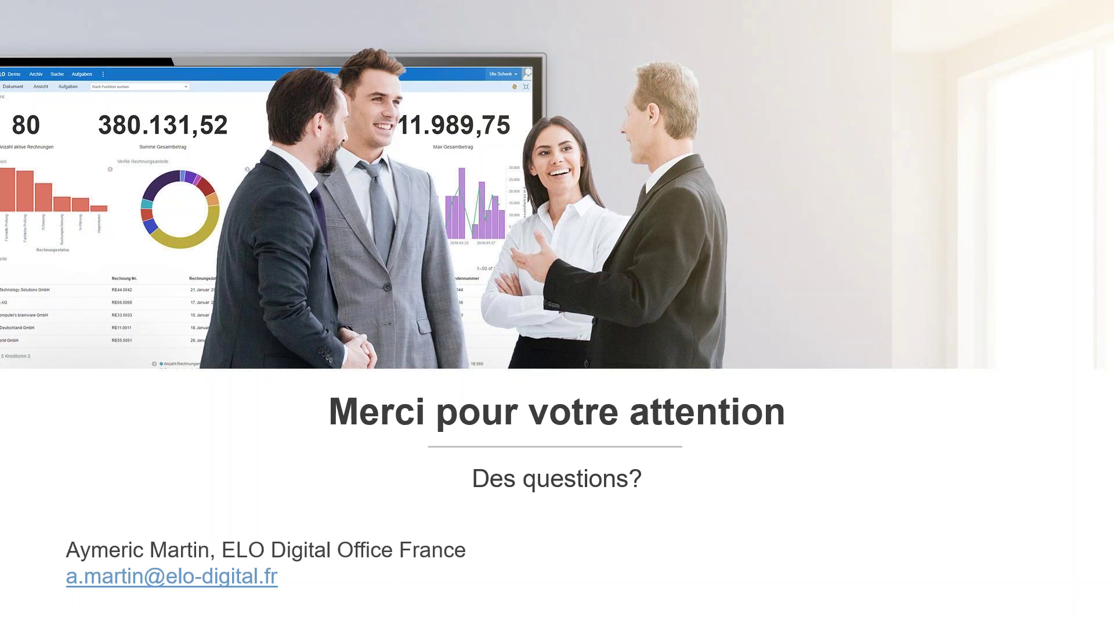
pyautogui.press('Left')
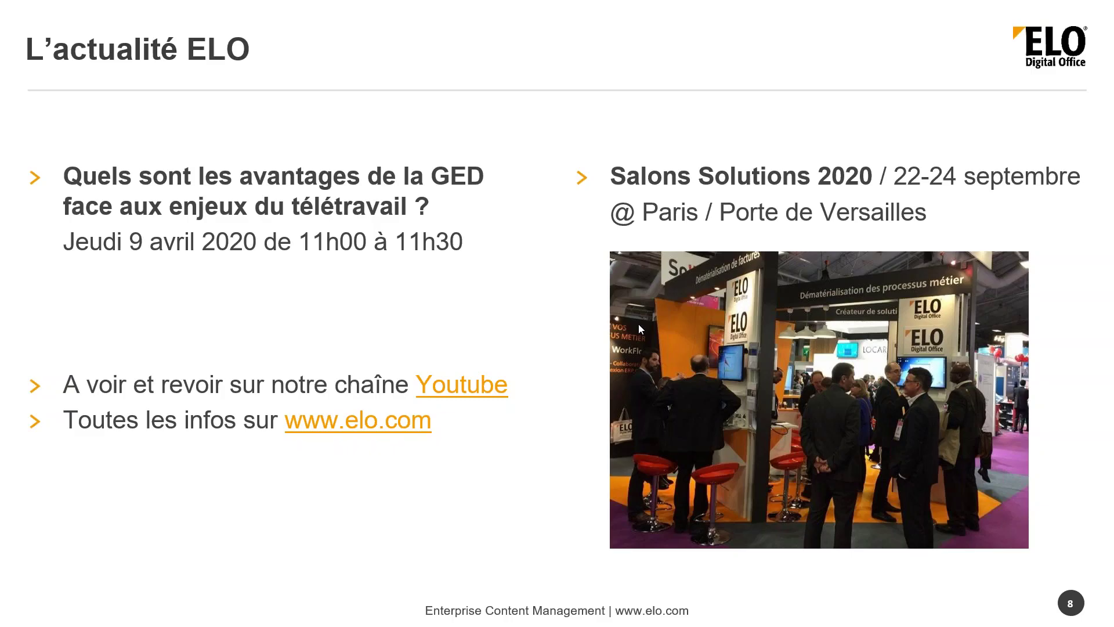